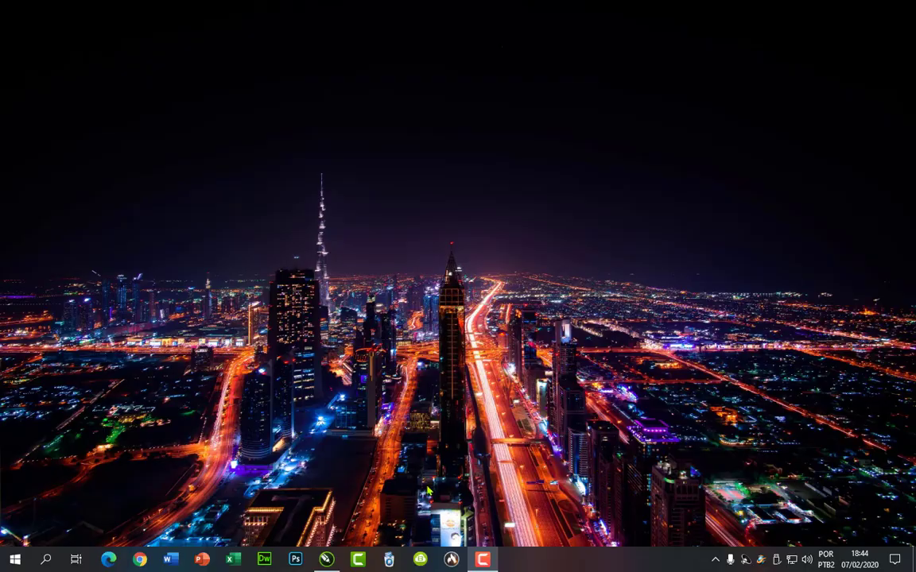
# Switch to CorelDRAW and create a new A4 document in landscape orientation, 297 x 210 mm
pyautogui.click(327, 560)
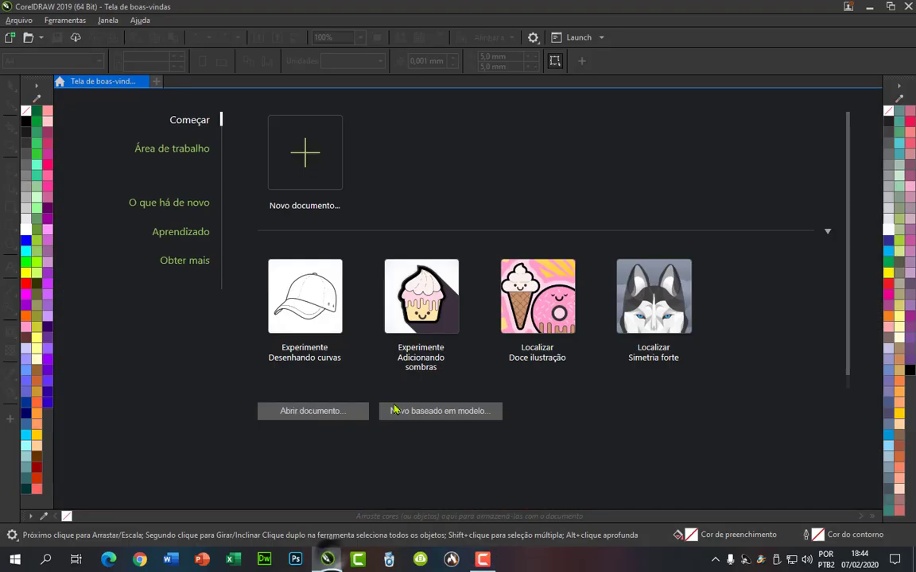
pyautogui.click(322, 185)
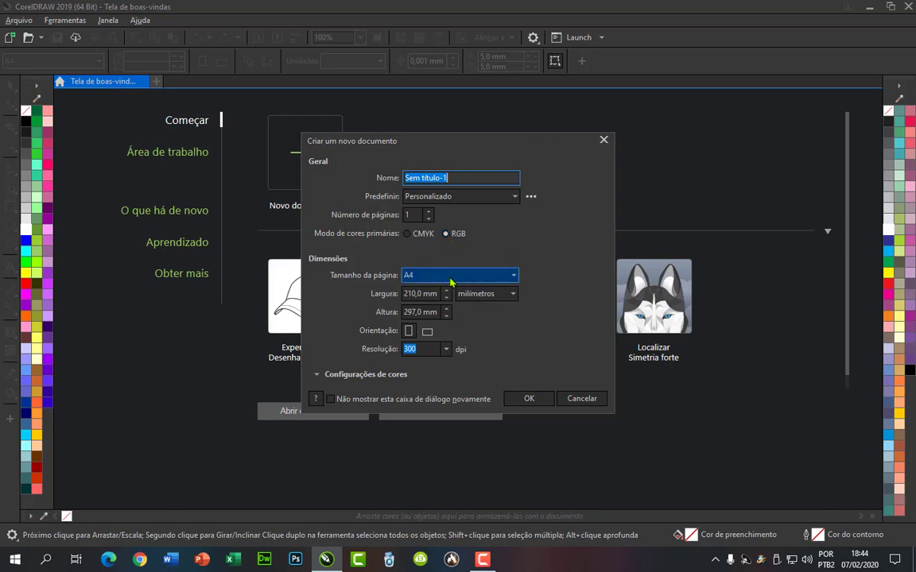
pyautogui.click(427, 331)
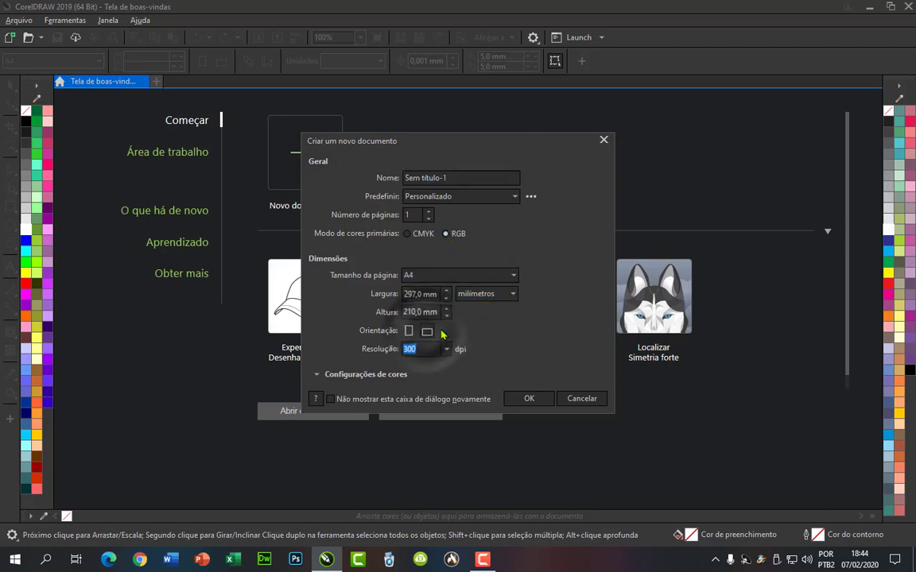
pyautogui.click(530, 400)
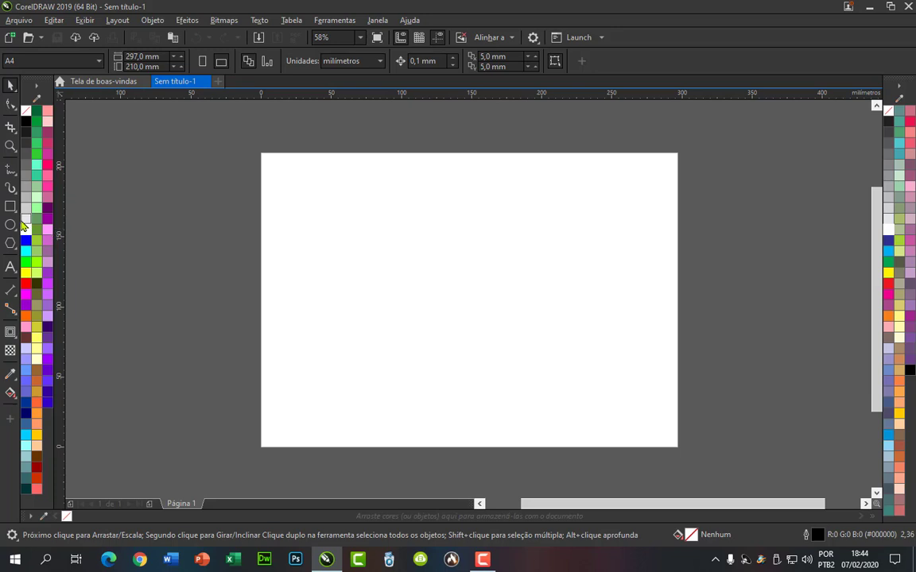
# Add a page-sized rectangle without an outline and give it an elliptical gradient fill
pyautogui.doubleClick(10, 209)
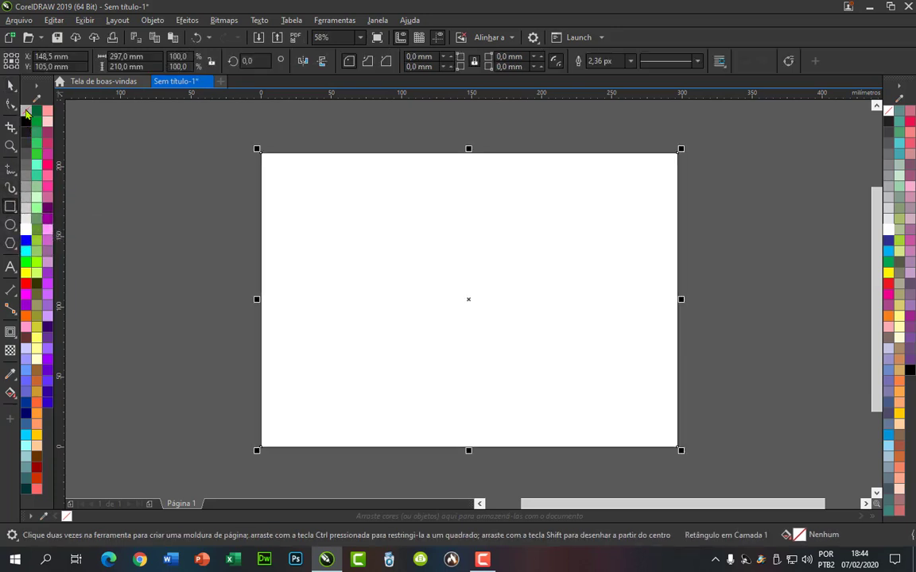
pyautogui.rightClick(27, 111)
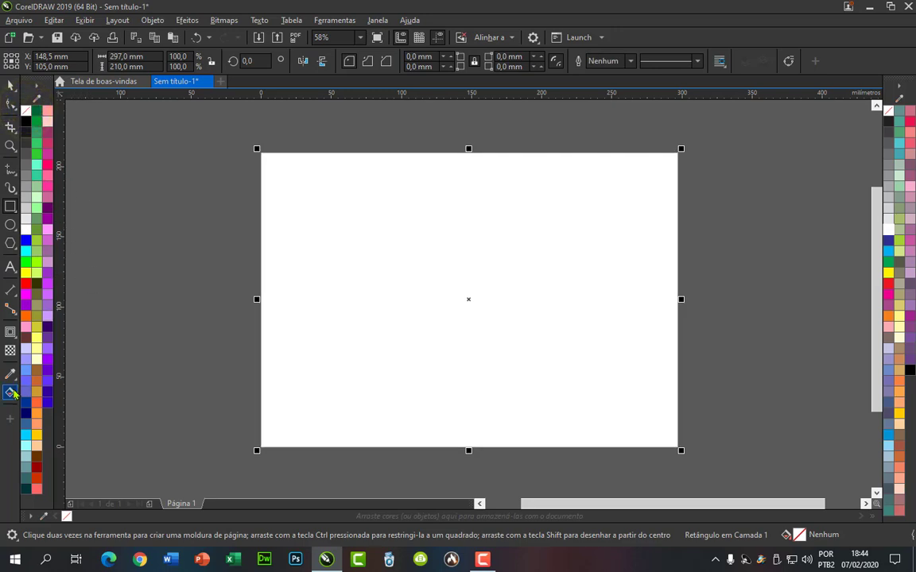
pyautogui.click(11, 392)
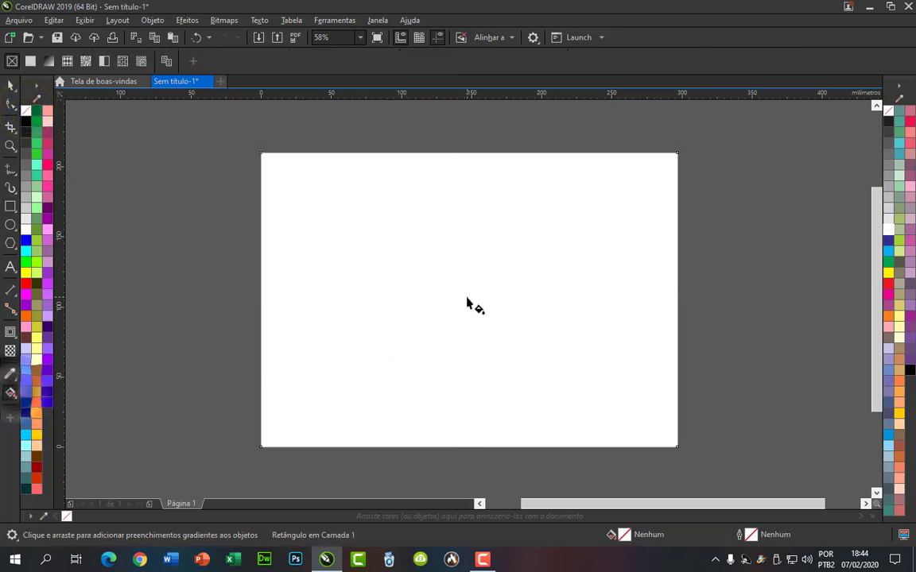
pyautogui.moveTo(464, 294); pyautogui.dragTo(593, 300)
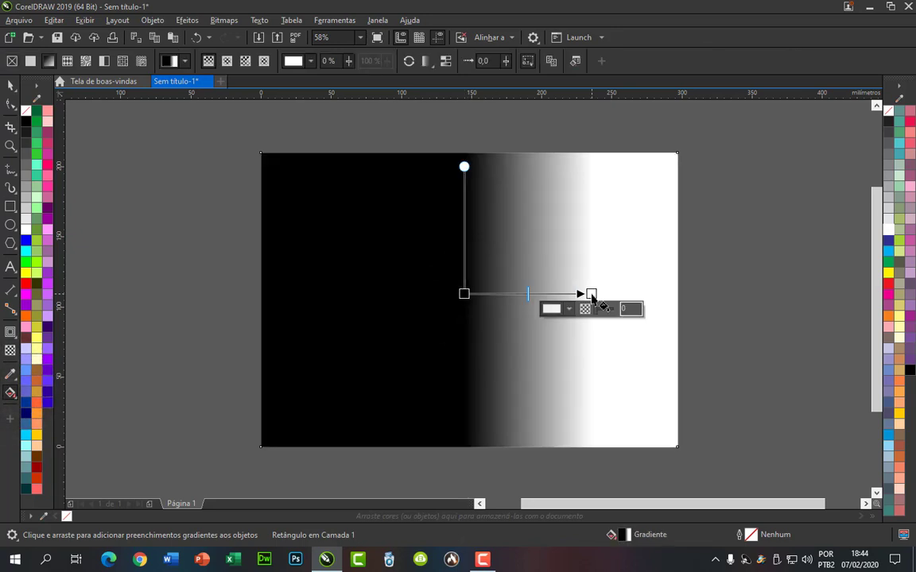
pyautogui.click(227, 63)
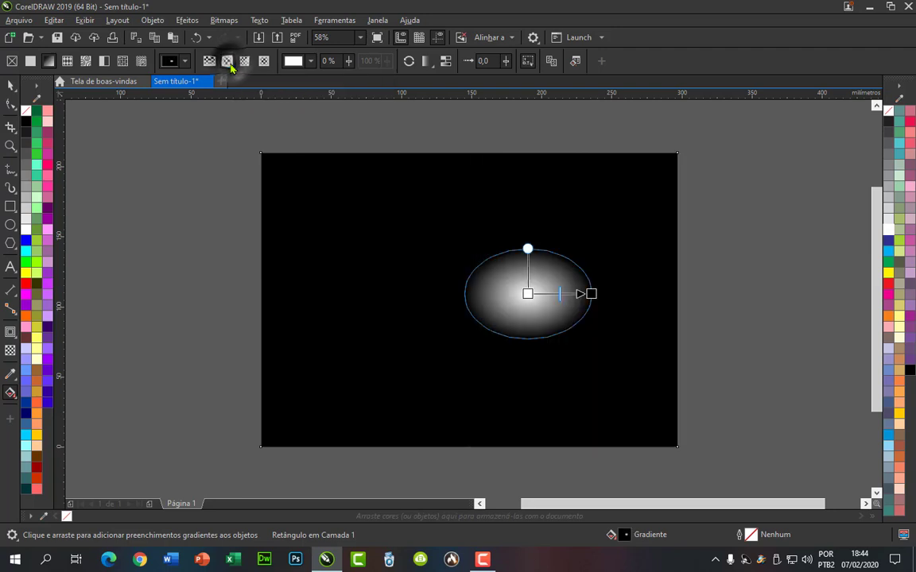
# Centre the elliptical gradient on the page and stretch it almost to the page's side edges, keeping its axis horizontal
pyautogui.moveTo(527, 294); pyautogui.dragTo(455, 292)
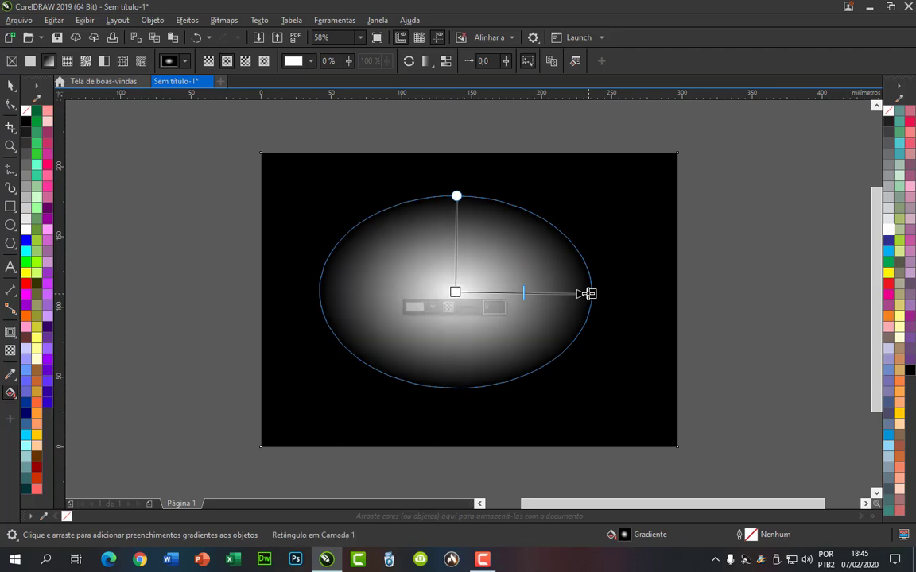
pyautogui.moveTo(591, 294); pyautogui.dragTo(670, 293)
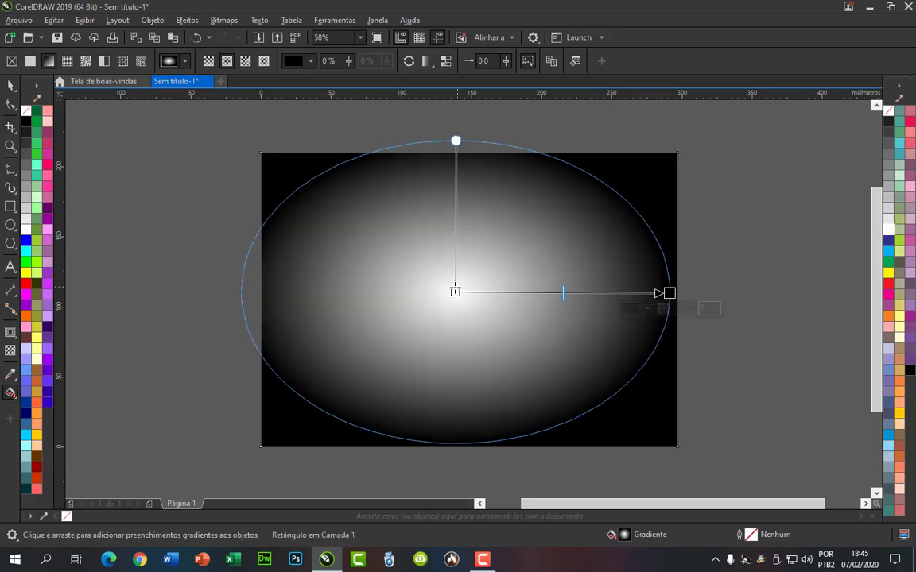
pyautogui.moveTo(455, 292)
pyautogui.mouseDown()
pyautogui.moveTo(468, 290)
pyautogui.moveTo(469, 300)
pyautogui.mouseUp()
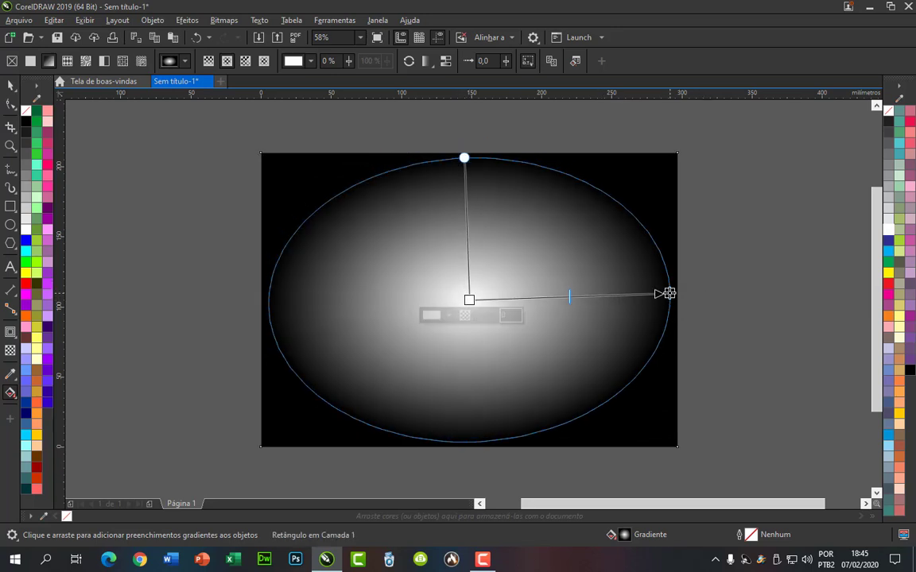
pyautogui.moveTo(668, 293); pyautogui.dragTo(670, 298)
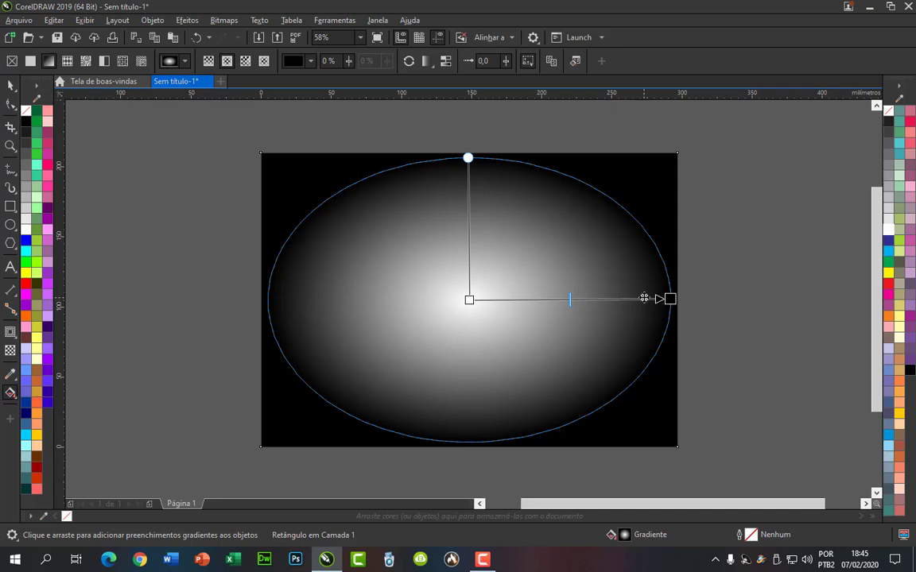
# Set the gradient's outer colour to dark blue #00204D
pyautogui.click(669, 299)
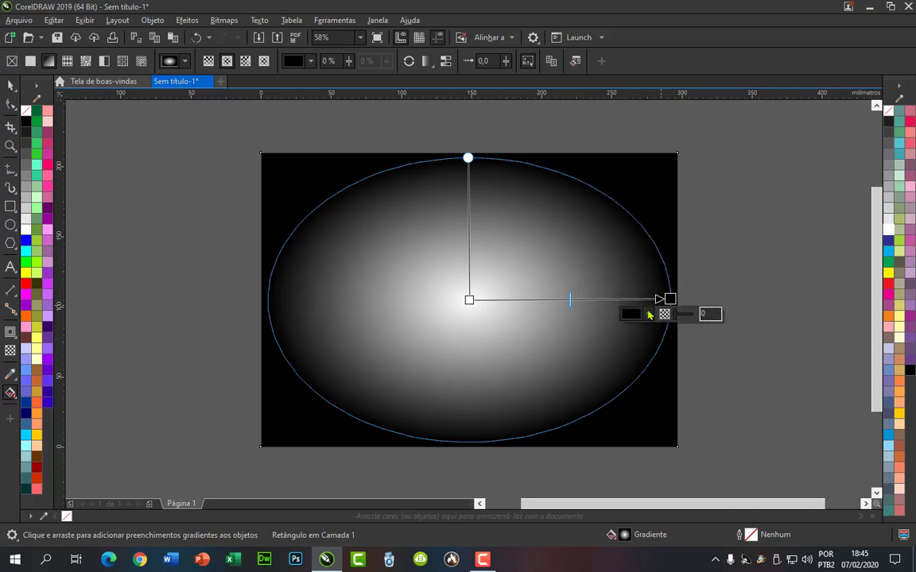
pyautogui.click(649, 314)
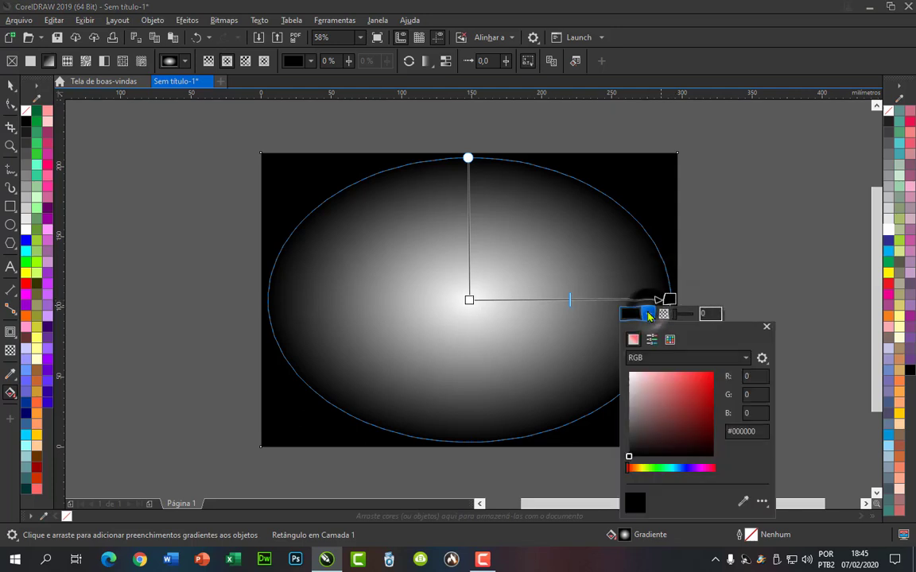
pyautogui.click(680, 468)
pyautogui.moveTo(685, 453)
pyautogui.mouseDown()
pyautogui.moveTo(690, 429)
pyautogui.moveTo(715, 433)
pyautogui.mouseUp()
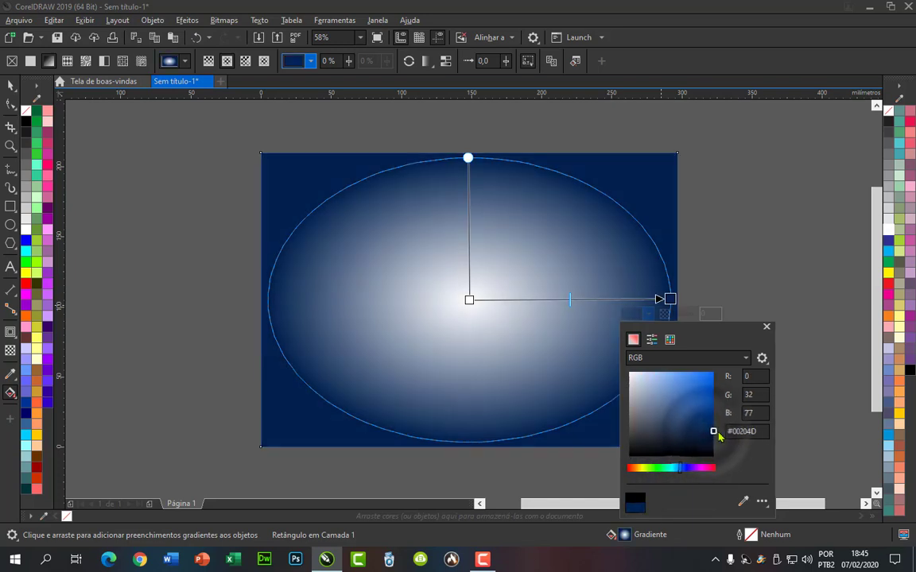
pyautogui.click(534, 362)
# Sample the background's dark blue for the gradient's centre colour, lighten it to #003C91, and deselect the rectangle
pyautogui.click(469, 300)
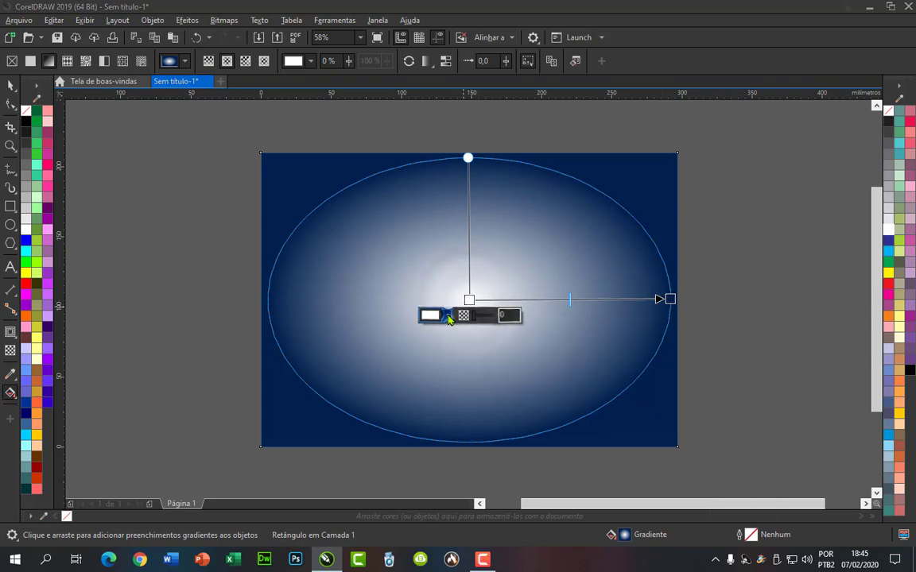
pyautogui.click(448, 315)
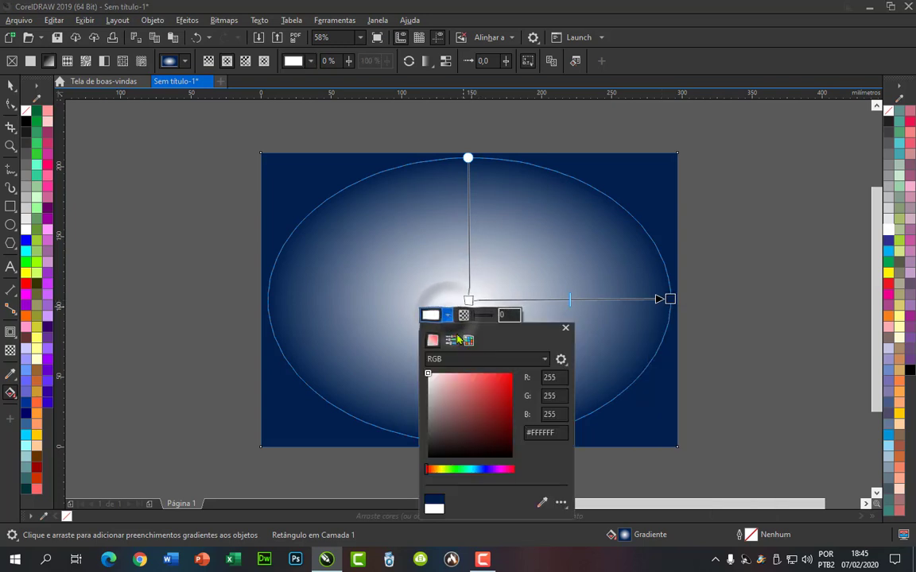
pyautogui.click(541, 504)
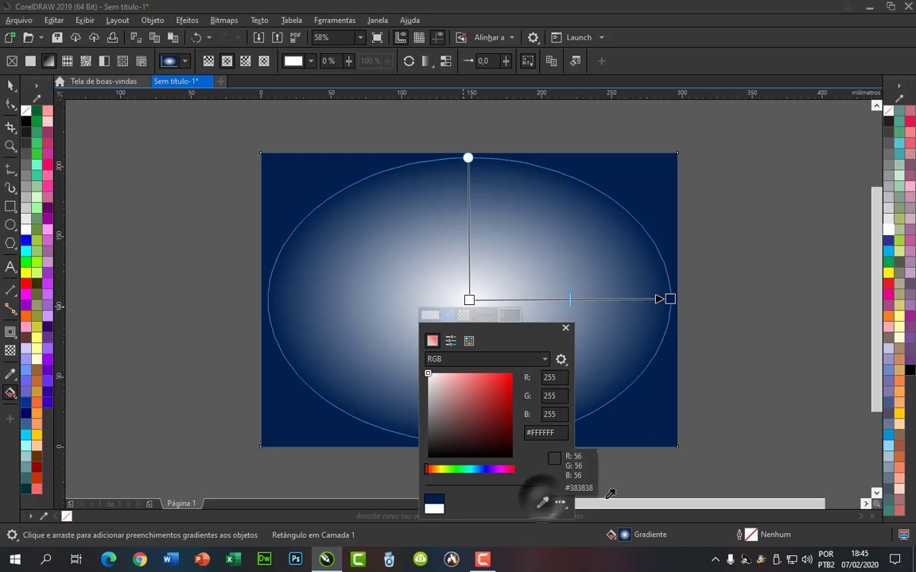
pyautogui.click(659, 437)
pyautogui.click(658, 439)
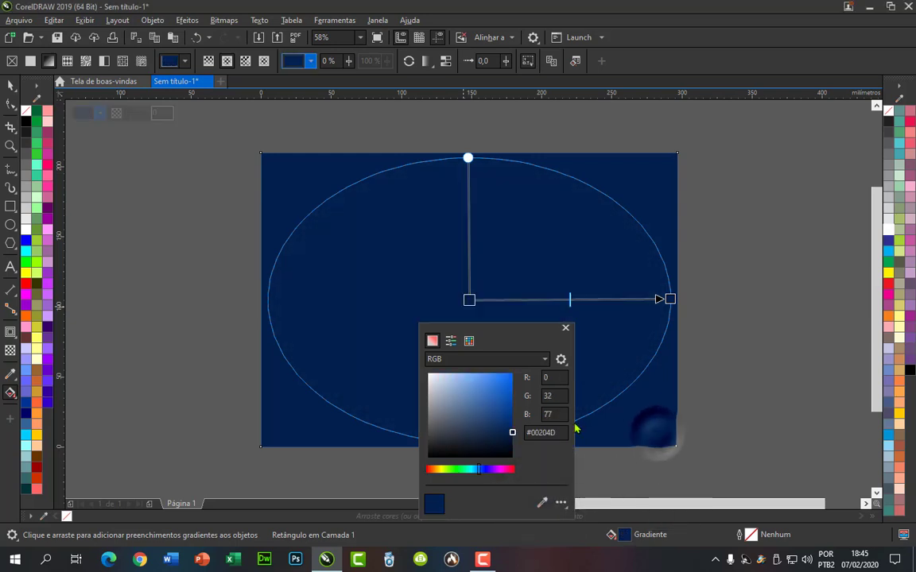
pyautogui.moveTo(510, 425); pyautogui.dragTo(513, 410)
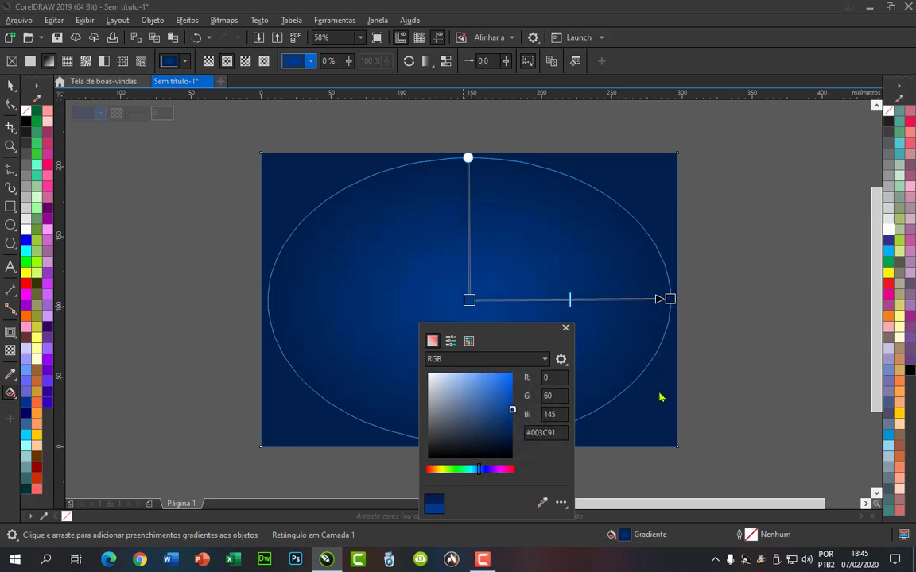
pyautogui.click(713, 367)
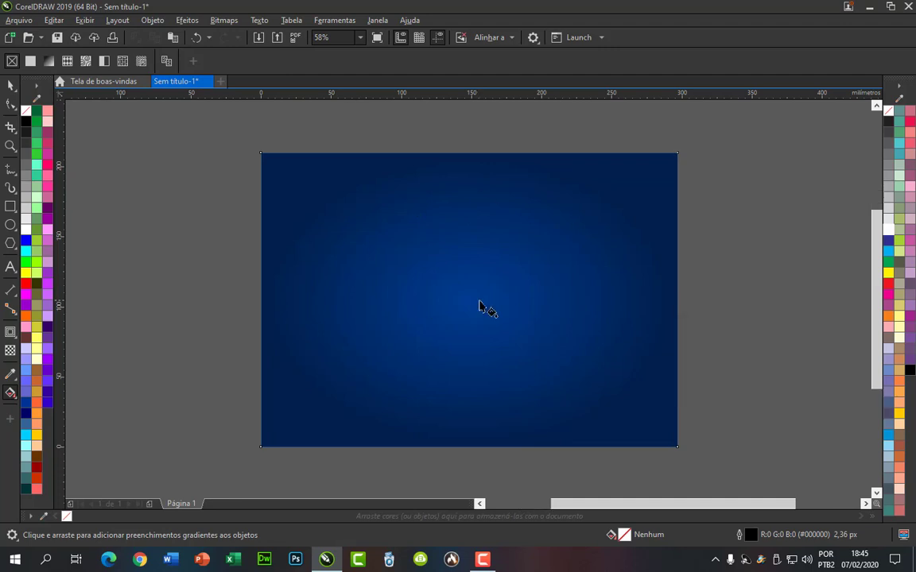
# Add the artistic text COREL over the blue background
pyautogui.scroll(1, 479, 306)
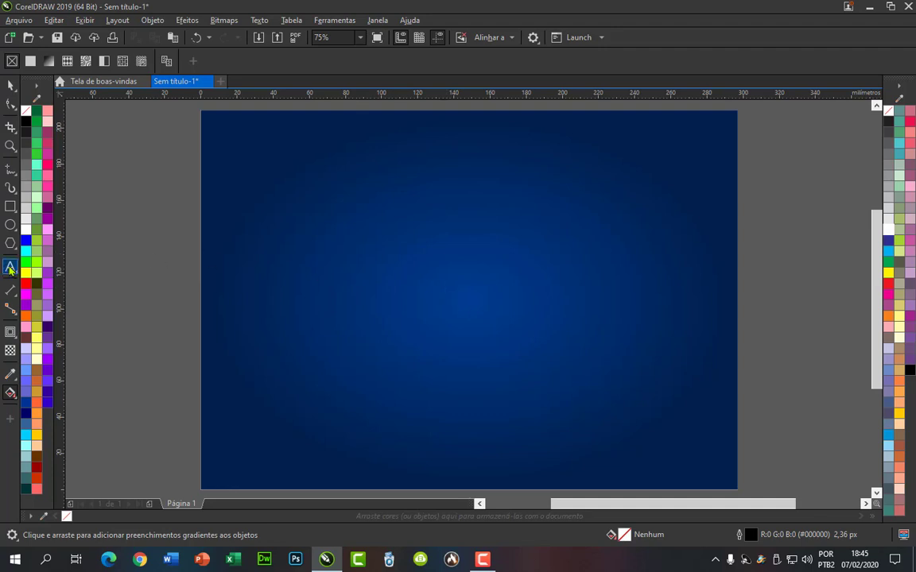
pyautogui.click(10, 268)
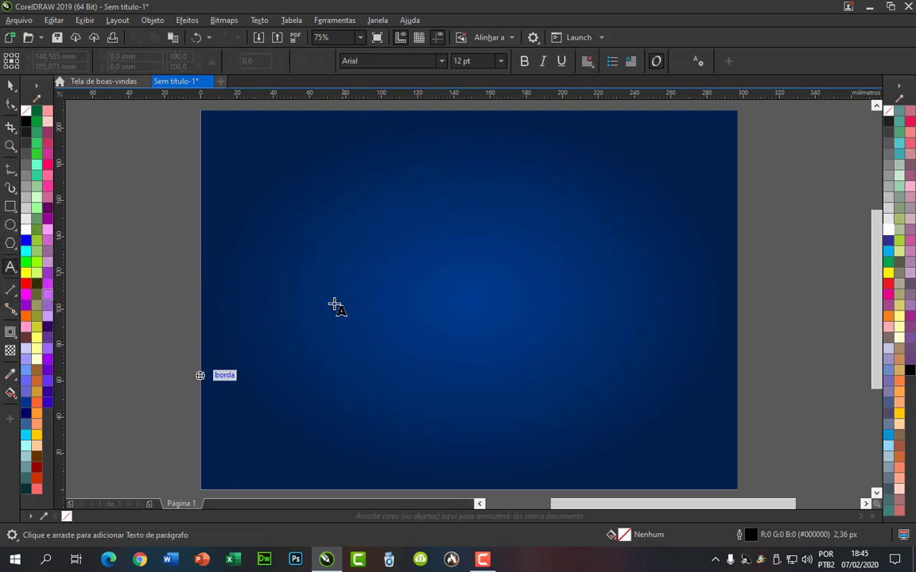
pyautogui.click(335, 305)
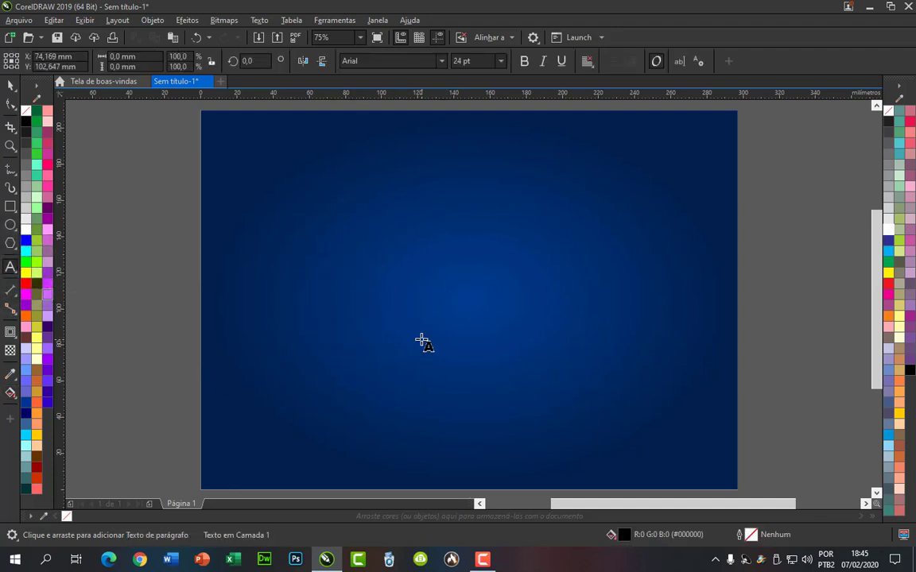
pyautogui.write('COREL')
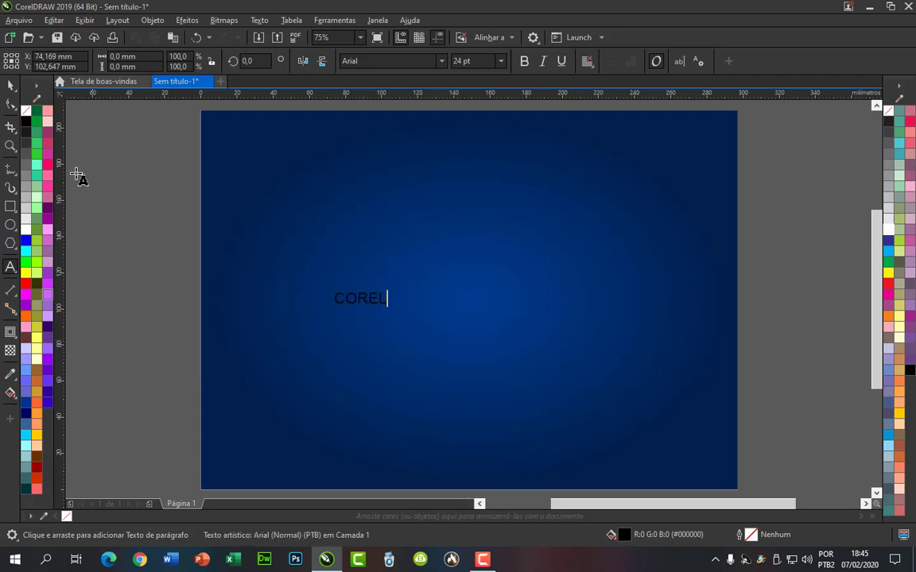
# Enlarge the COREL text to about 191 mm wide and centre it on the page
pyautogui.click(10, 85)
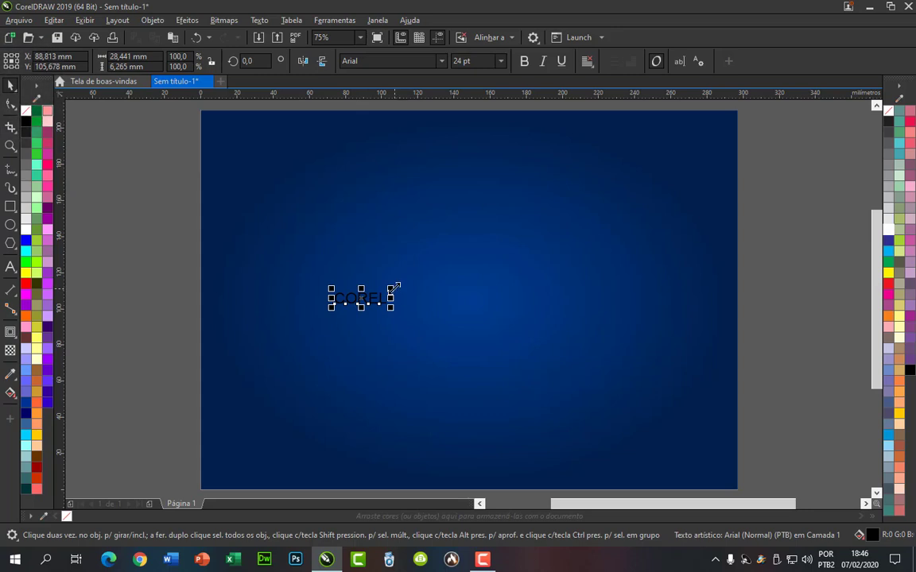
pyautogui.moveTo(390, 289); pyautogui.dragTo(687, 195)
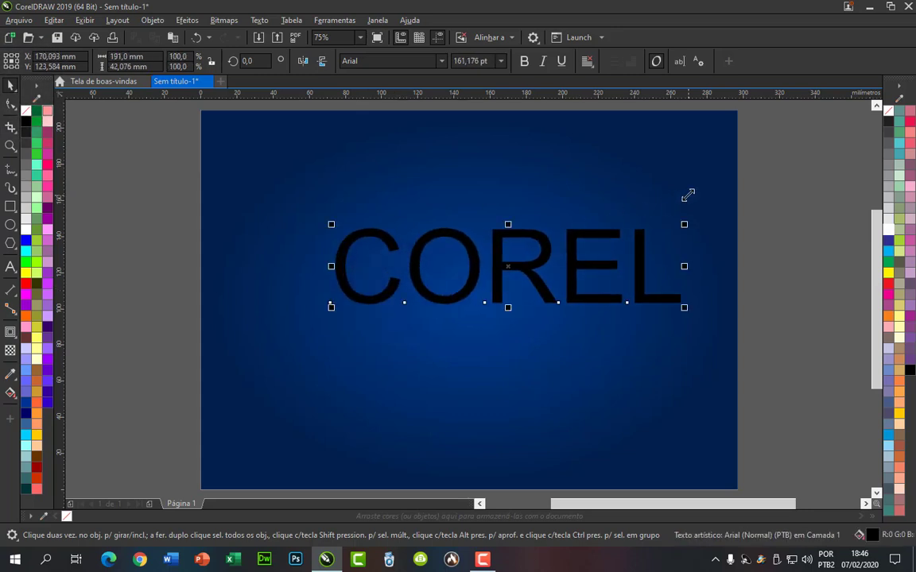
pyautogui.press('p')
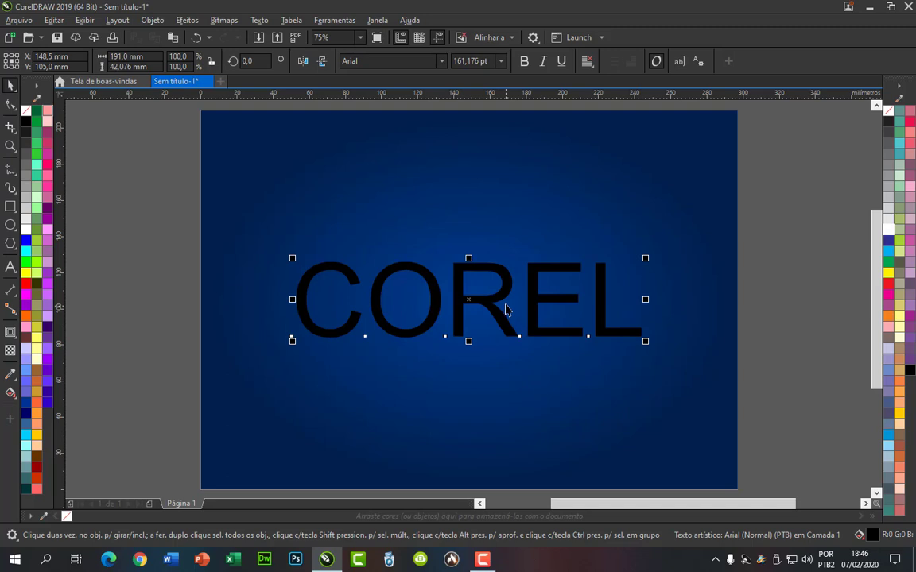
# Set the COREL text in bold Moon and enlarge it to about 236 mm wide, centred on the page
pyautogui.click(442, 63)
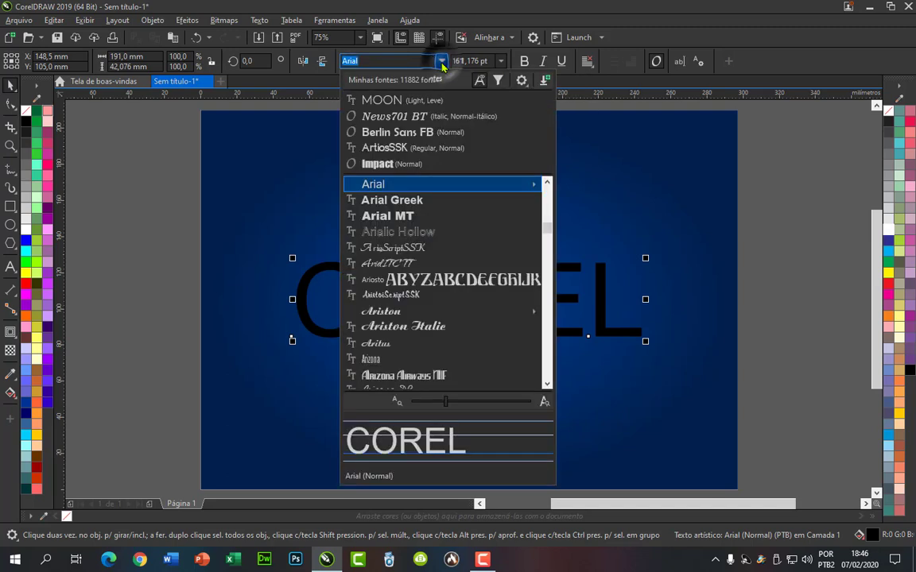
pyautogui.click(409, 101)
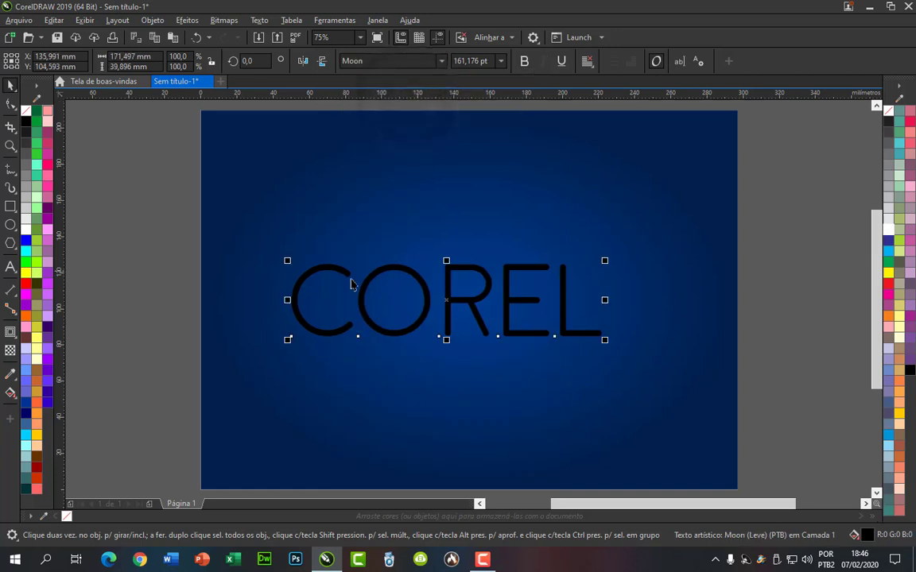
pyautogui.click(523, 64)
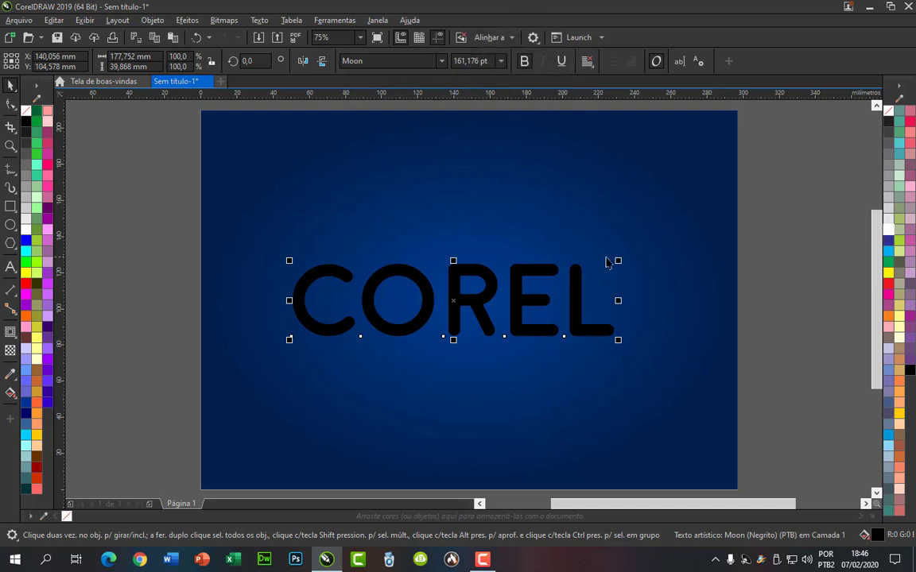
pyautogui.moveTo(621, 257); pyautogui.dragTo(726, 212)
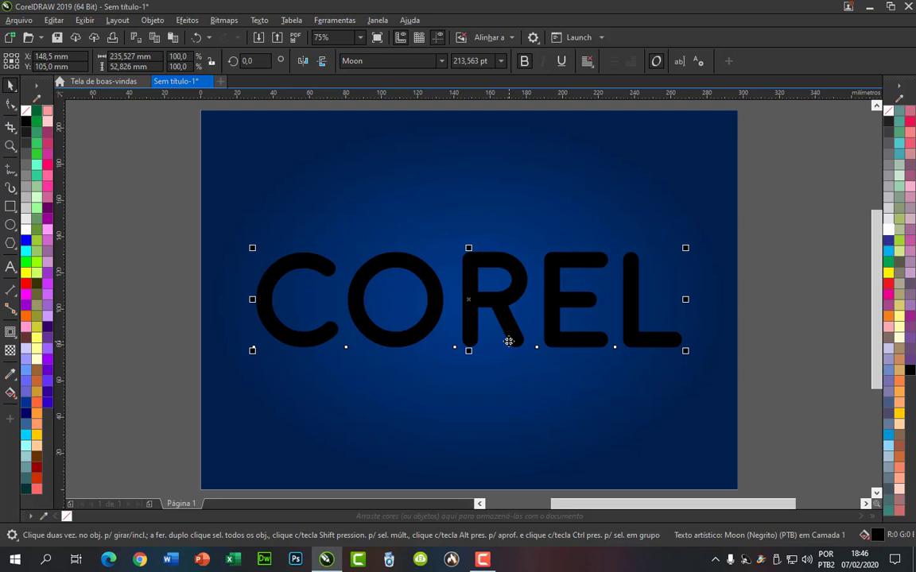
# Convert the COREL text to curves and fill it with cyan #00FFFF
pyautogui.hotkey('ctrl', 'q')
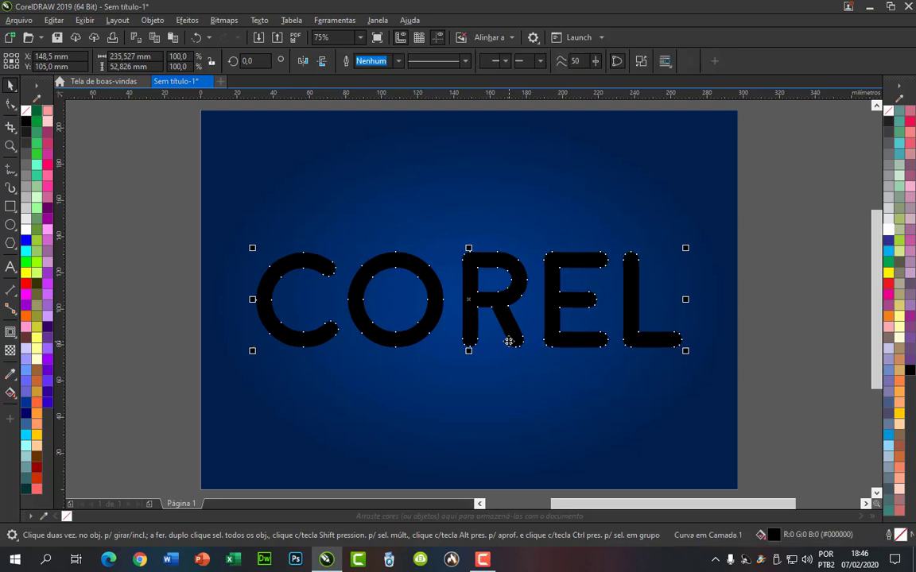
pyautogui.click(27, 251)
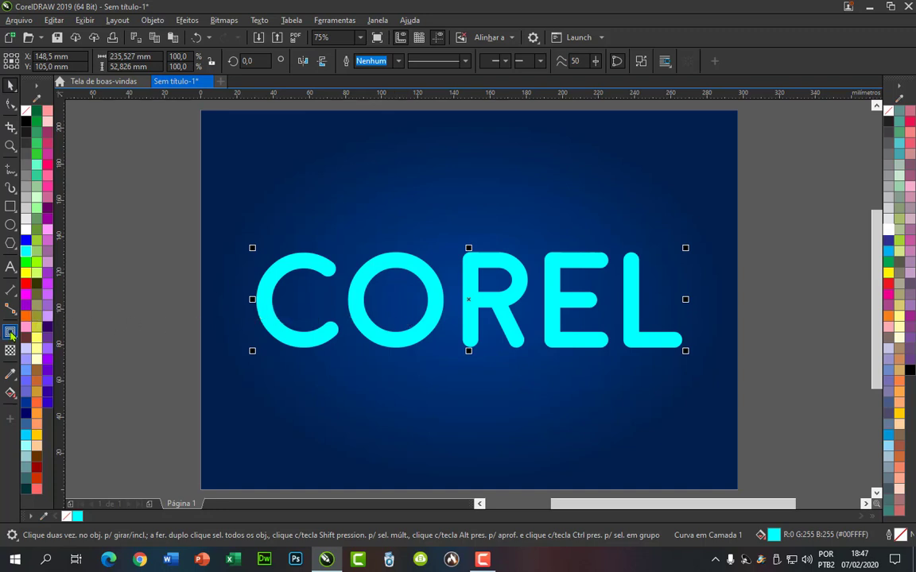
# Add a single-step inner contour to the COREL curves with an offset of about 3.43 mm
pyautogui.click(10, 333)
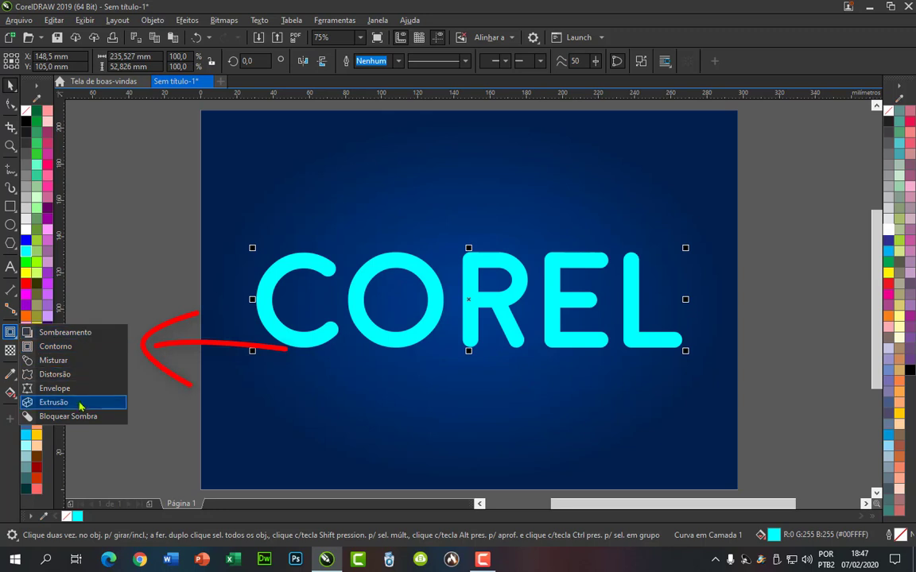
pyautogui.click(56, 347)
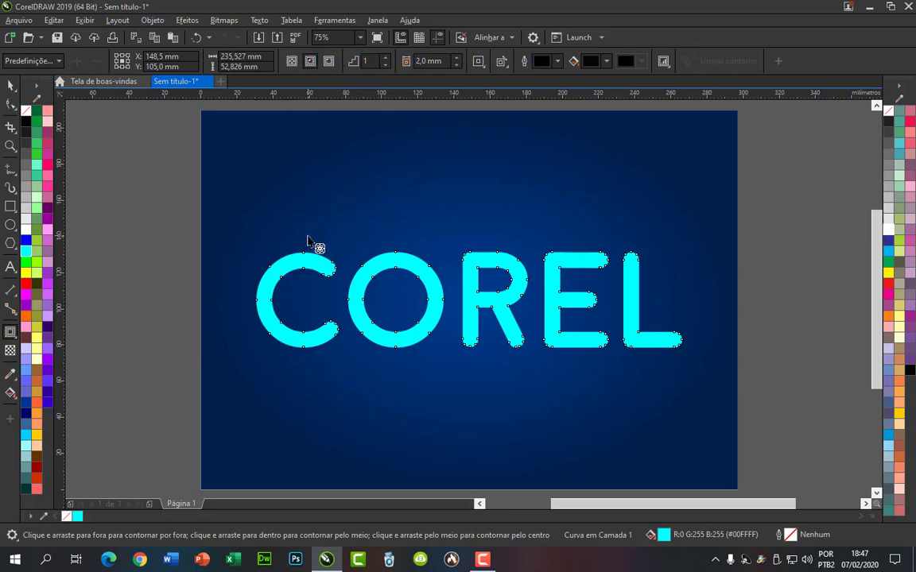
pyautogui.moveTo(308, 240); pyautogui.dragTo(308, 264)
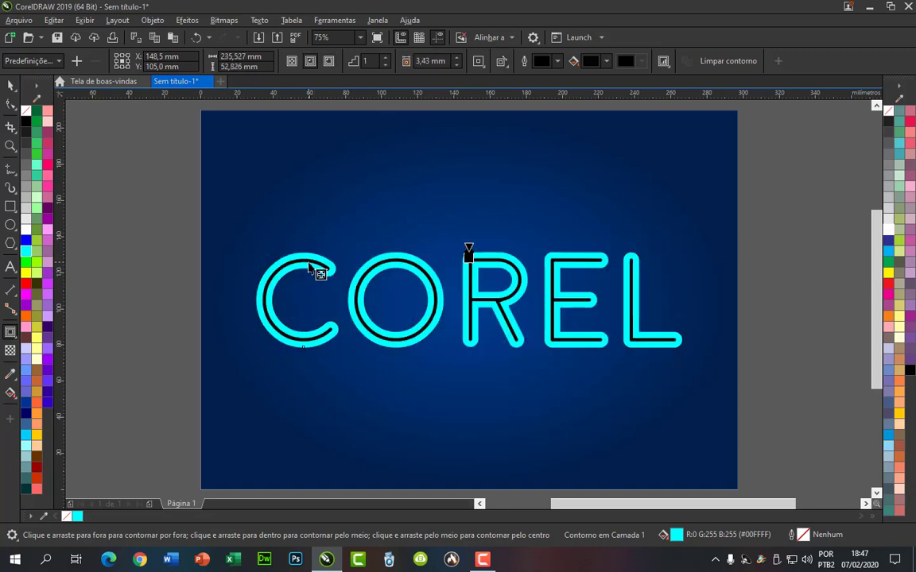
# Try smaller offsets for the inner contour and restore the offset to 3.43 mm
pyautogui.click(457, 66)
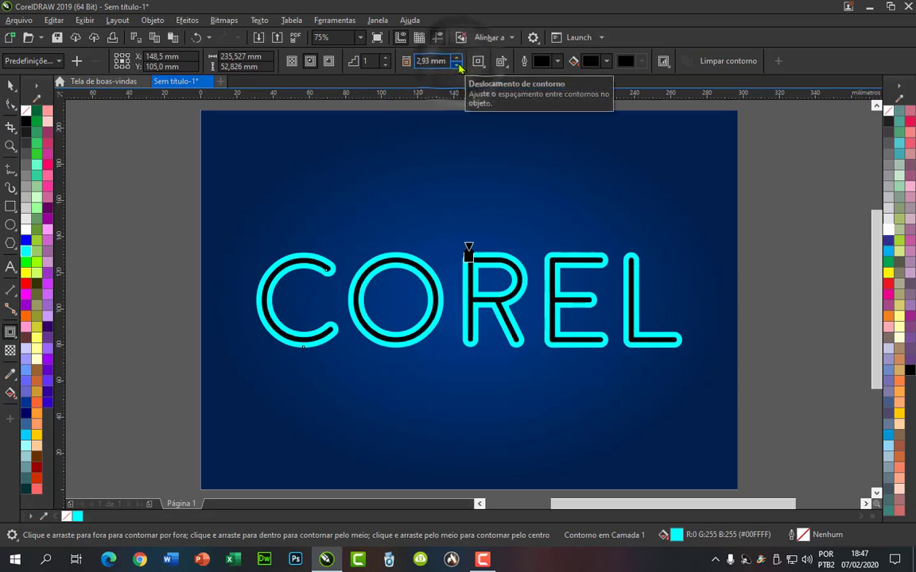
pyautogui.click(457, 66)
pyautogui.click(458, 66)
pyautogui.click(457, 66)
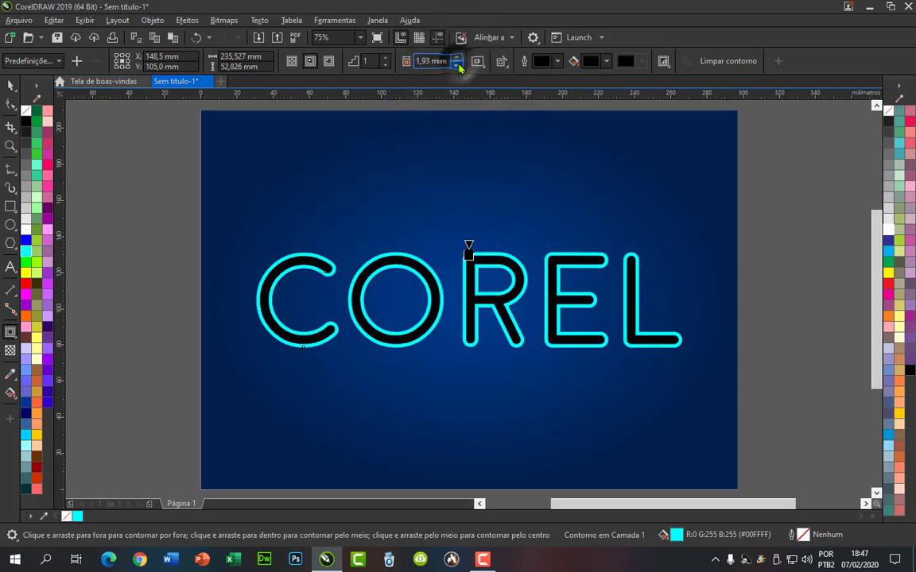
pyautogui.click(457, 66)
pyautogui.click(457, 66)
pyautogui.click(459, 59)
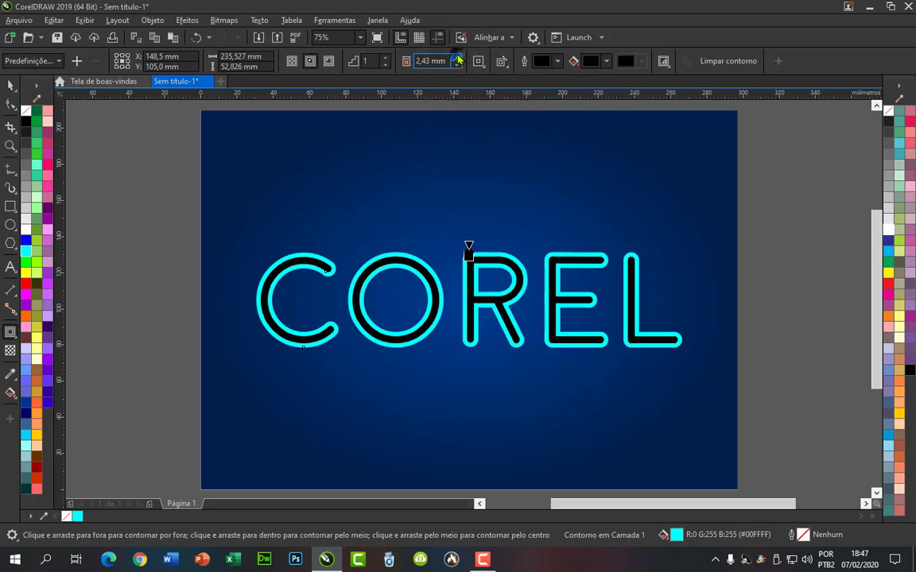
pyautogui.click(458, 58)
pyautogui.click(459, 59)
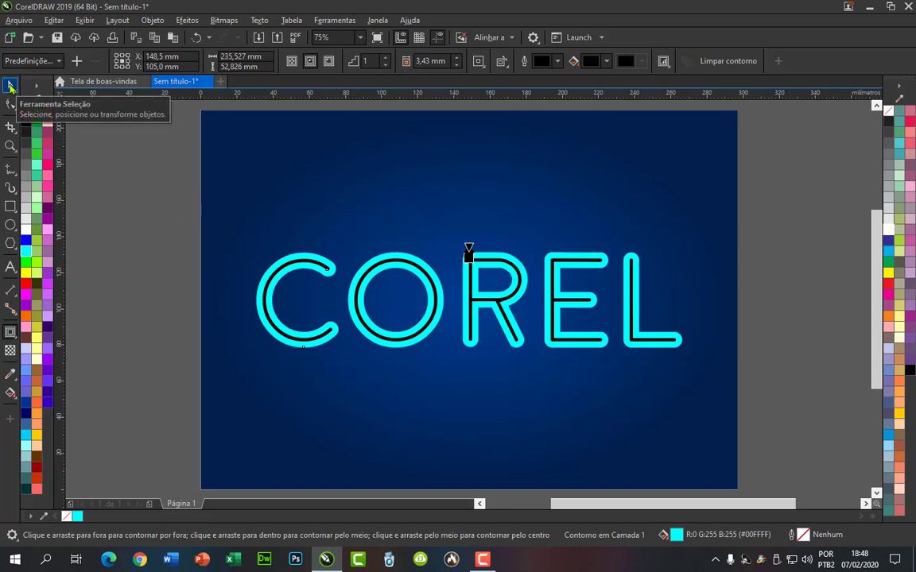
# Break the contour group apart so the inner lettering and the cyan letters are separate objects
pyautogui.click(11, 85)
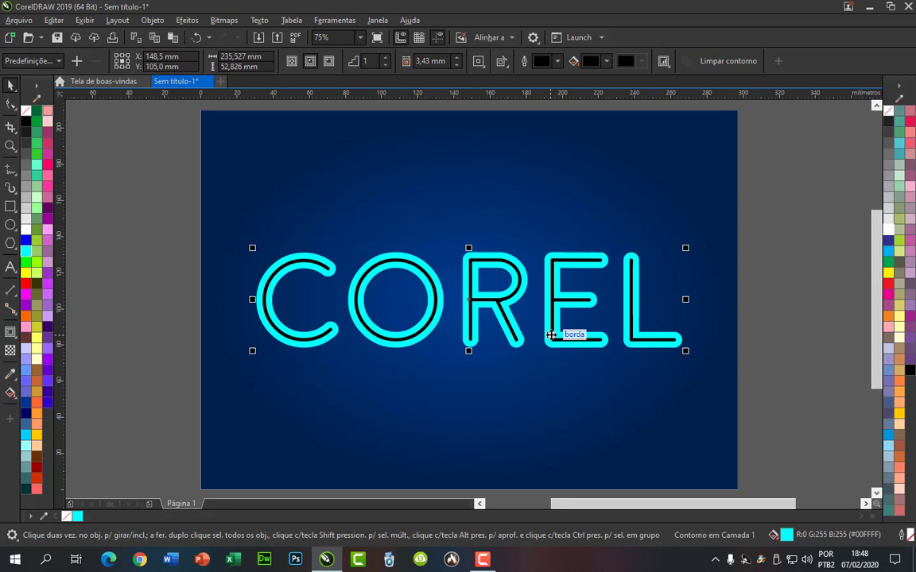
pyautogui.hotkey('ctrl', 'k')
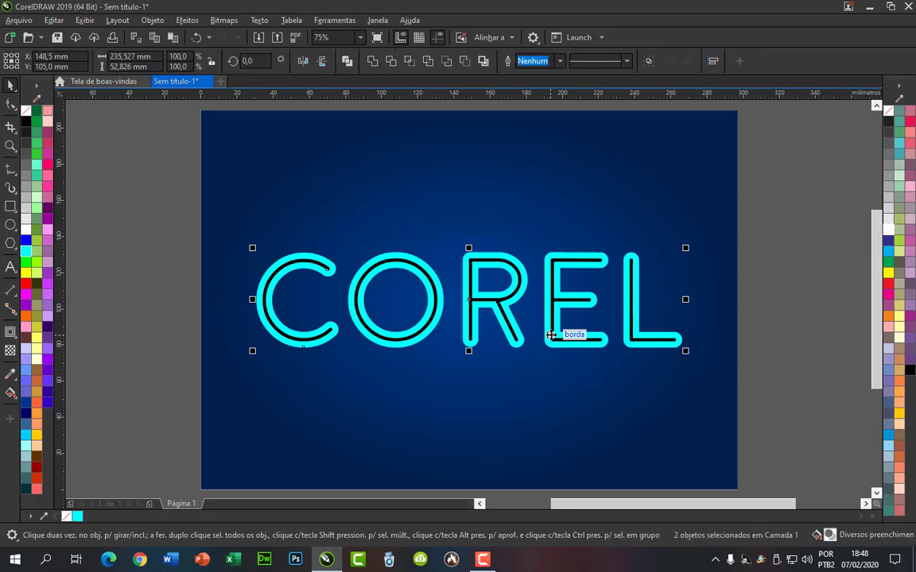
pyautogui.click(166, 286)
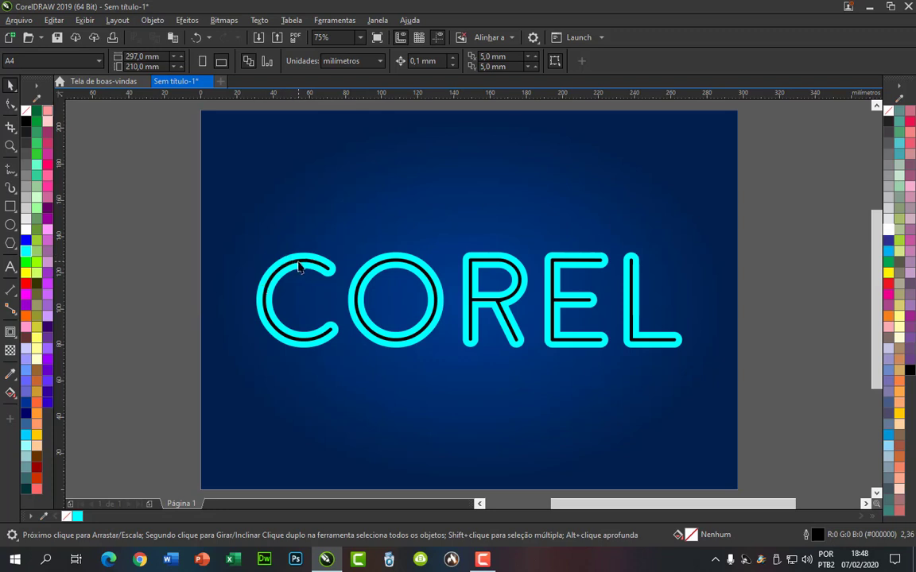
# Try moving the black inner lettering away from the cyan letters and undo the move
pyautogui.moveTo(310, 267); pyautogui.dragTo(401, 196)
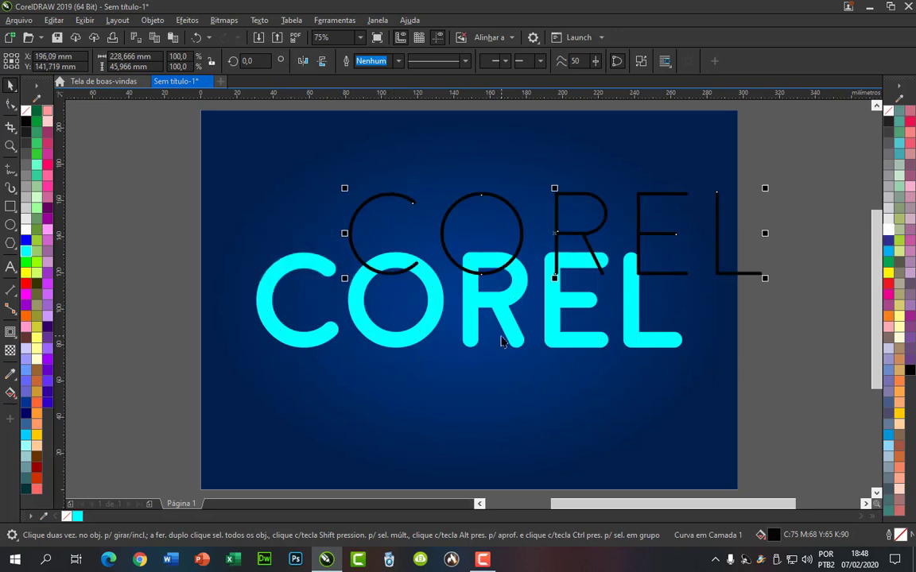
pyautogui.hotkey('ctrl', 'z')
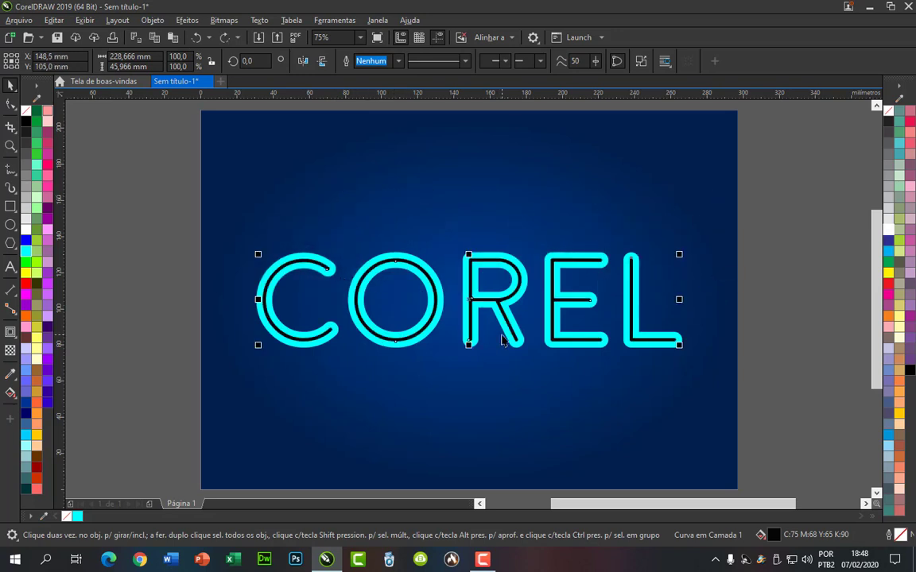
pyautogui.click(761, 268)
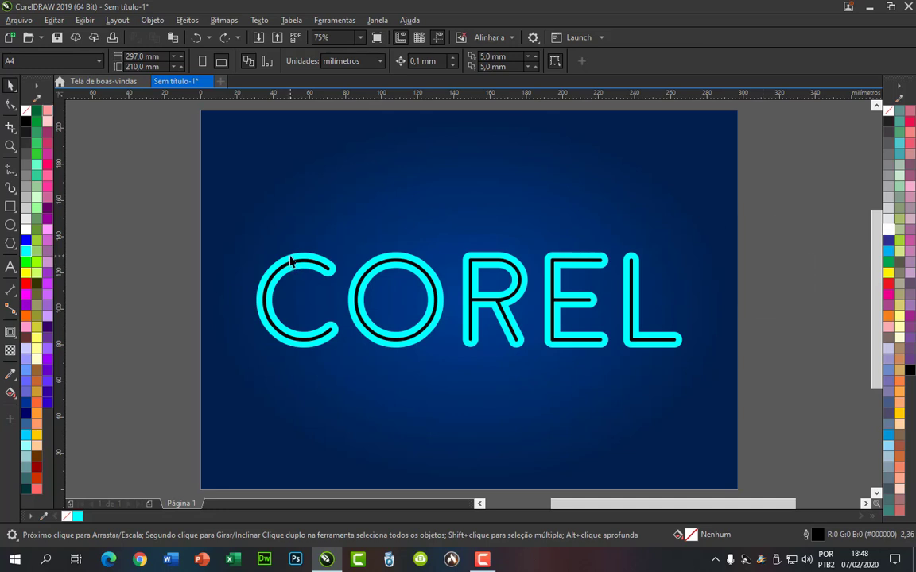
pyautogui.click(304, 257)
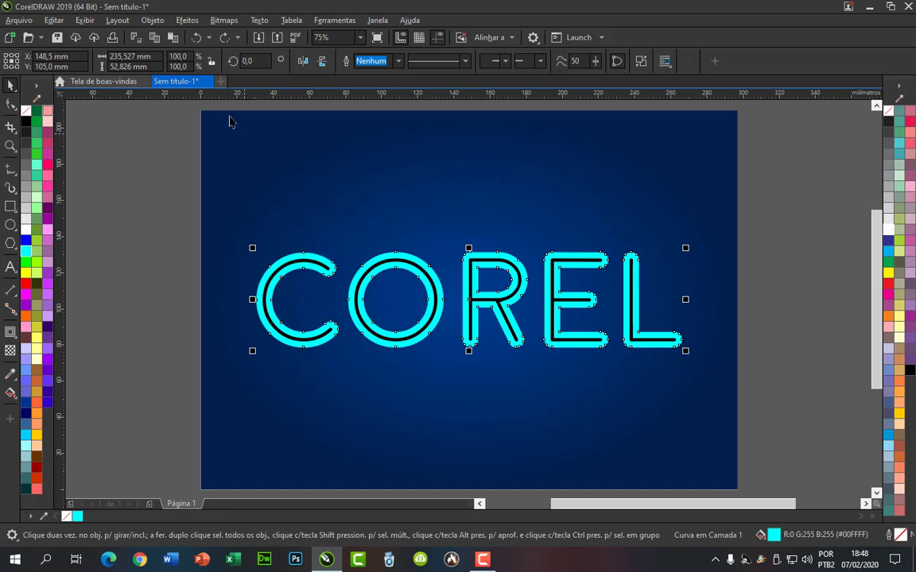
pyautogui.click(188, 21)
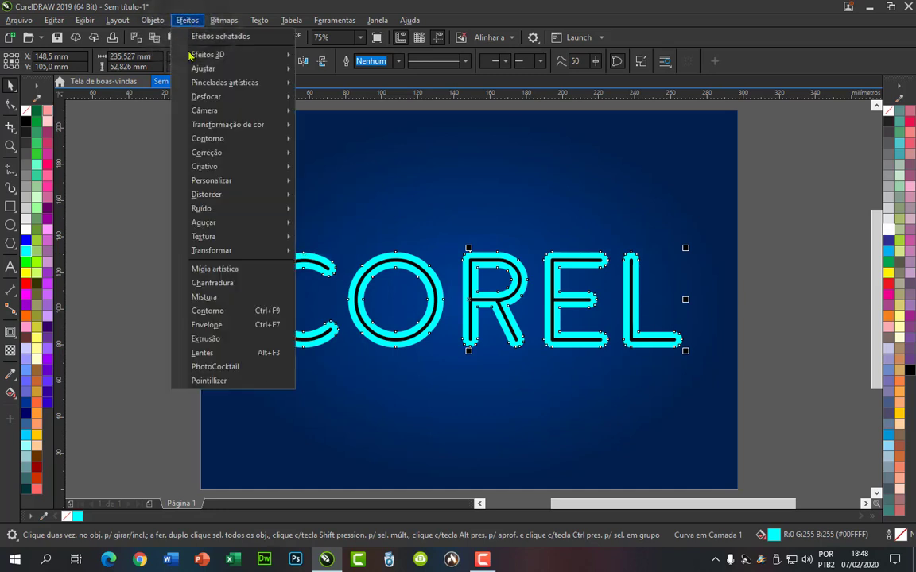
pyautogui.click(225, 21)
pyautogui.click(225, 20)
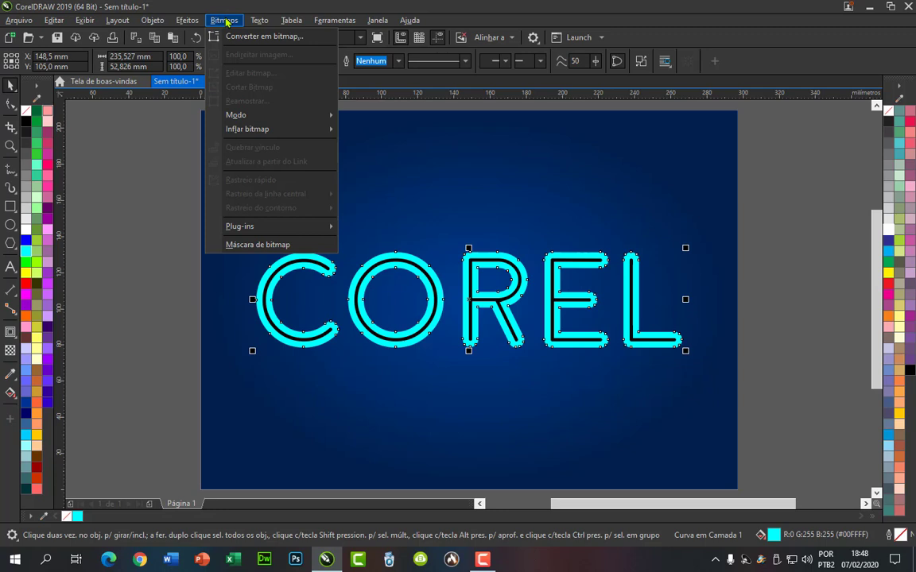
pyautogui.click(268, 44)
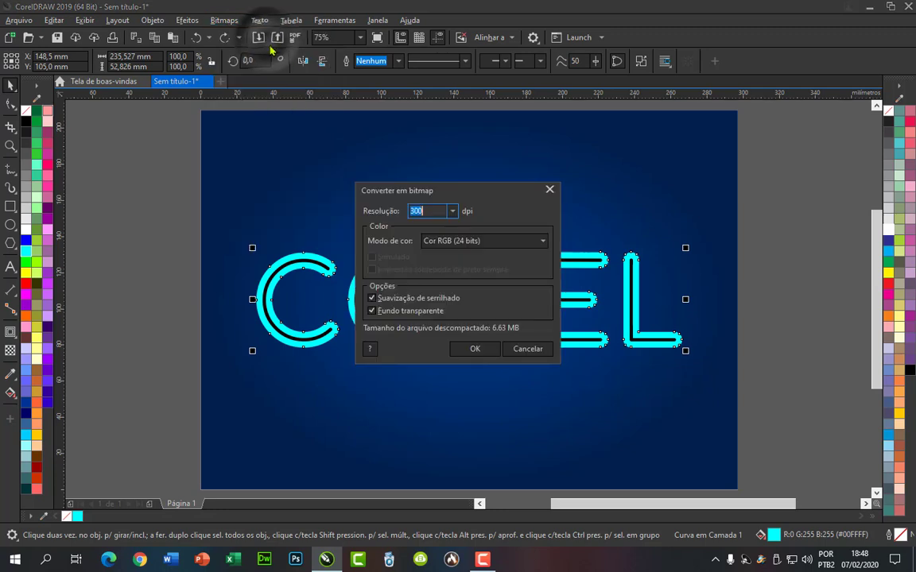
pyautogui.click(474, 349)
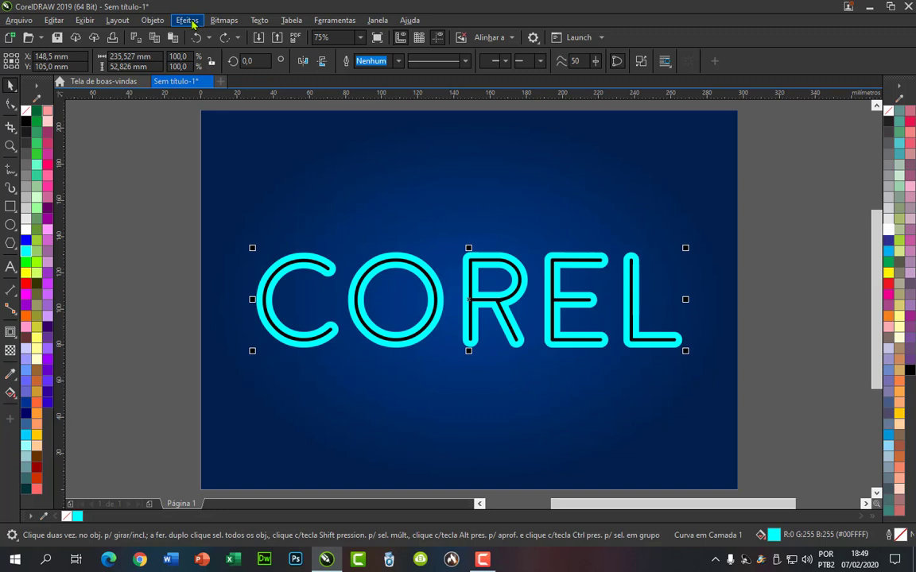
# Apply a Gaussian blur with a radius of 24.3 pixels to the cyan COREL letters
pyautogui.click(189, 21)
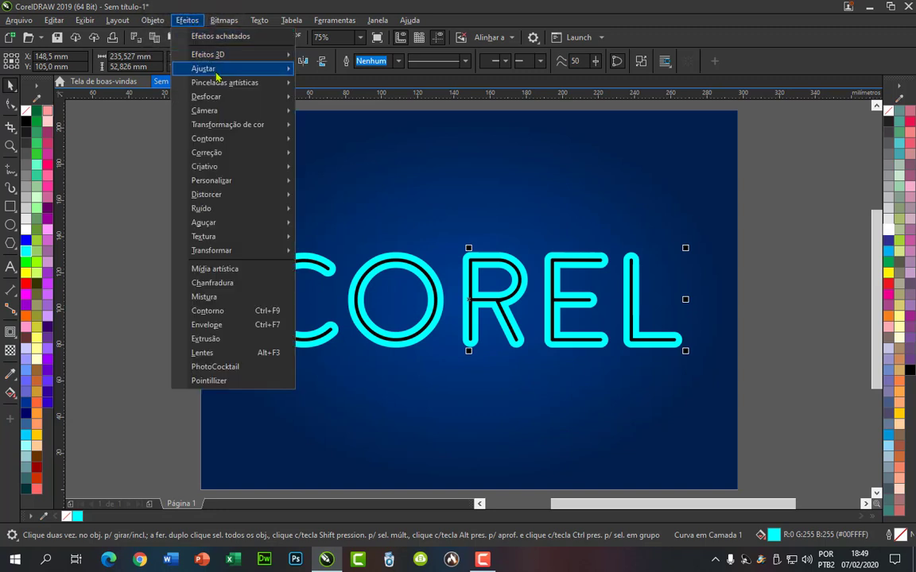
pyautogui.moveTo(233, 97)
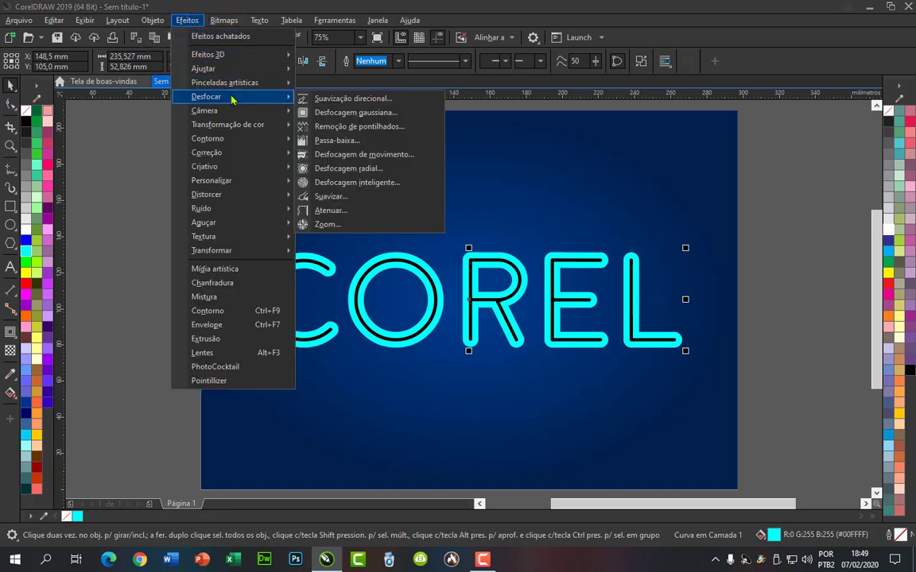
pyautogui.click(365, 116)
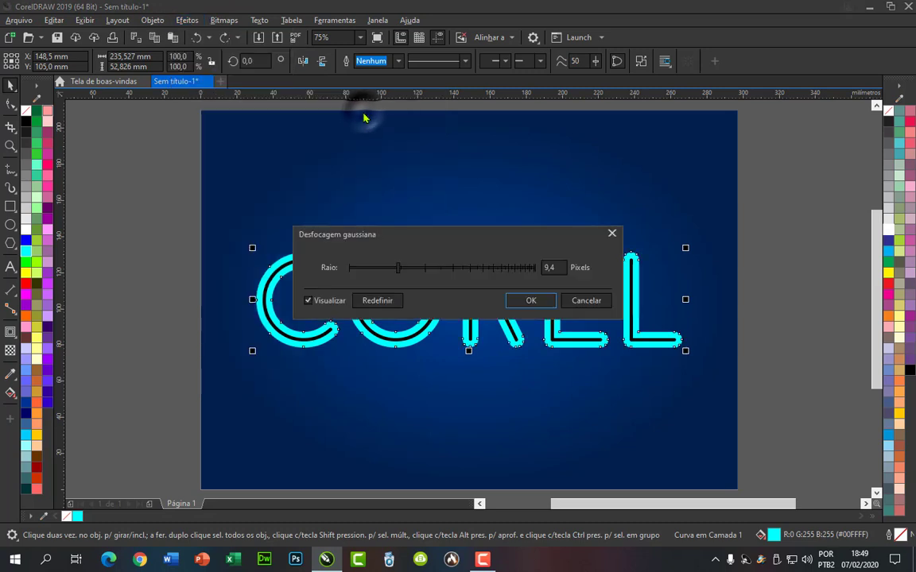
pyautogui.moveTo(419, 236); pyautogui.dragTo(469, 140)
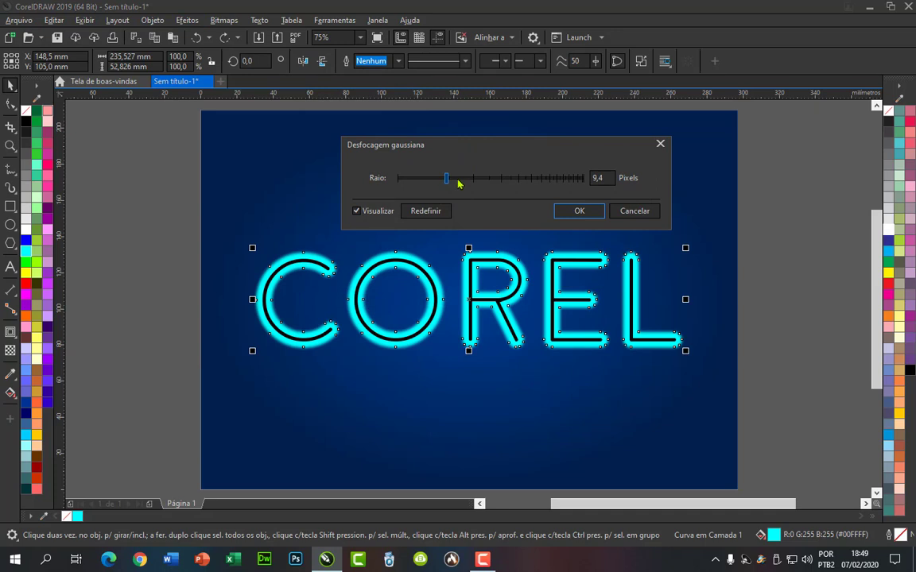
pyautogui.moveTo(447, 179); pyautogui.dragTo(480, 184)
pyautogui.click(494, 184)
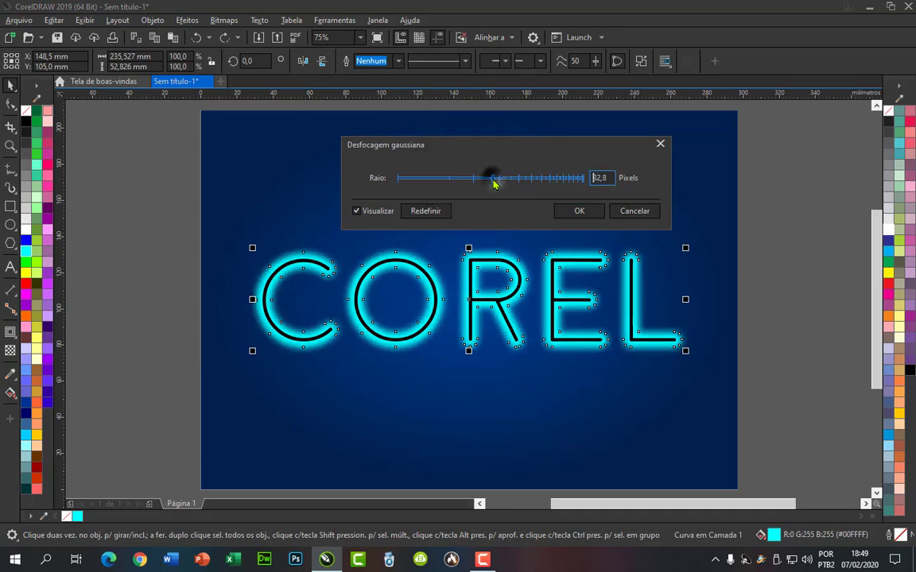
pyautogui.moveTo(501, 183); pyautogui.dragTo(511, 181)
pyautogui.click(548, 184)
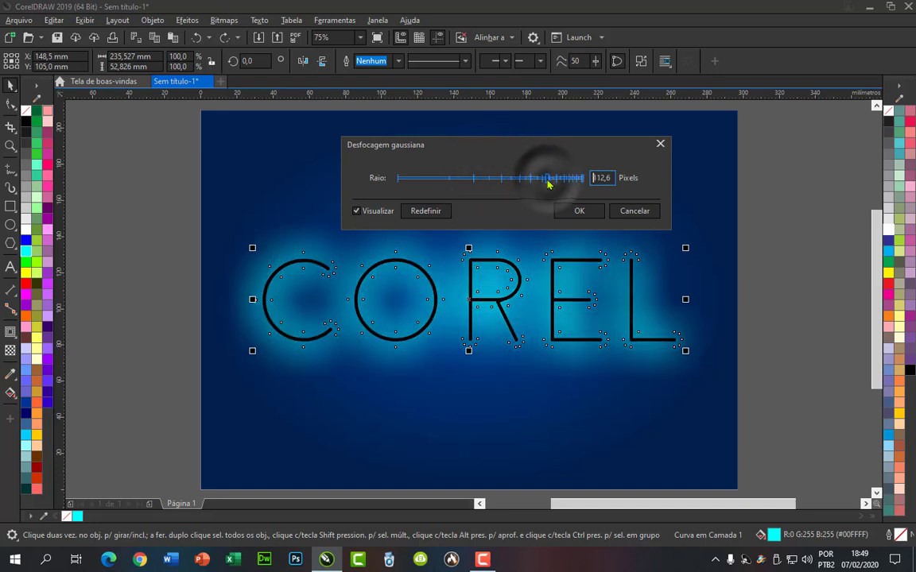
pyautogui.click(505, 183)
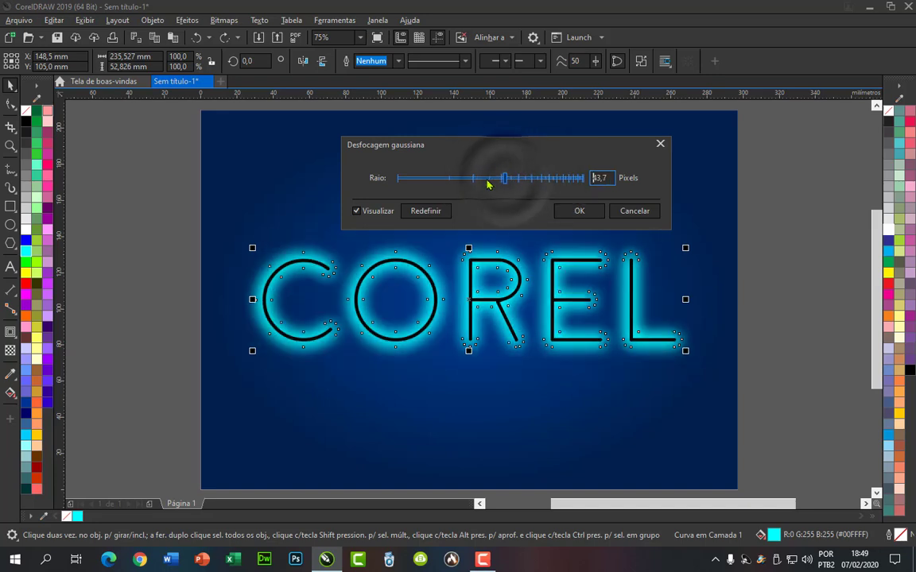
pyautogui.click(488, 183)
pyautogui.click(481, 183)
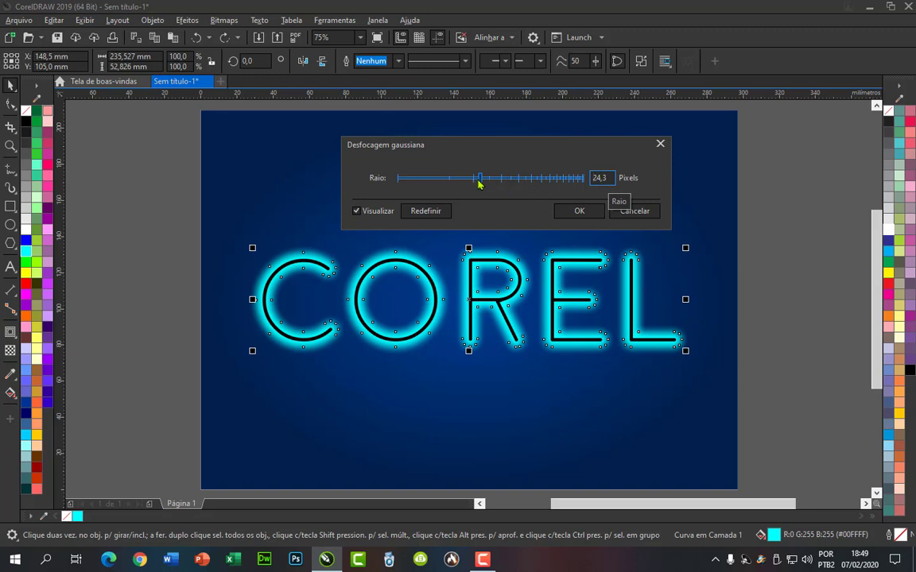
pyautogui.click(577, 212)
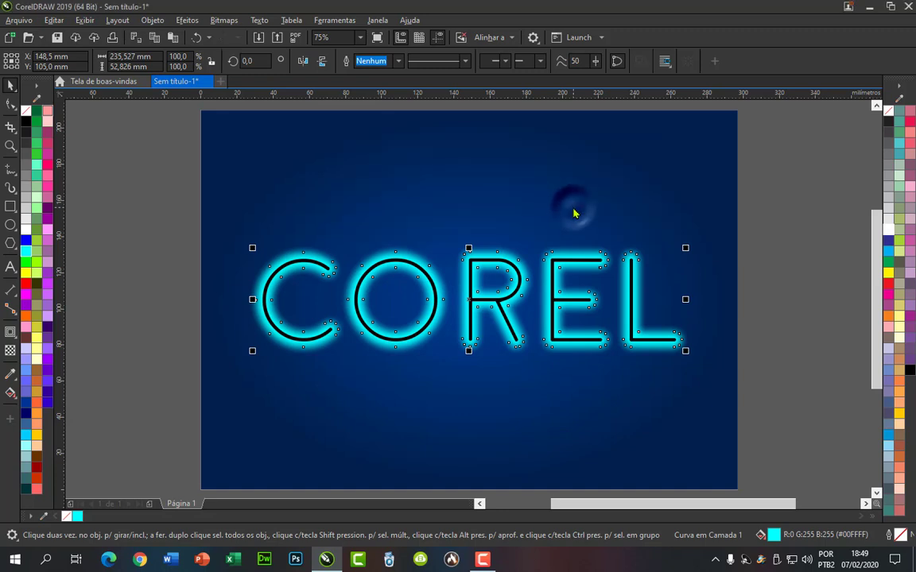
# Fill the thin black inner COREL lettering with white #FFFFFF
pyautogui.click(177, 258)
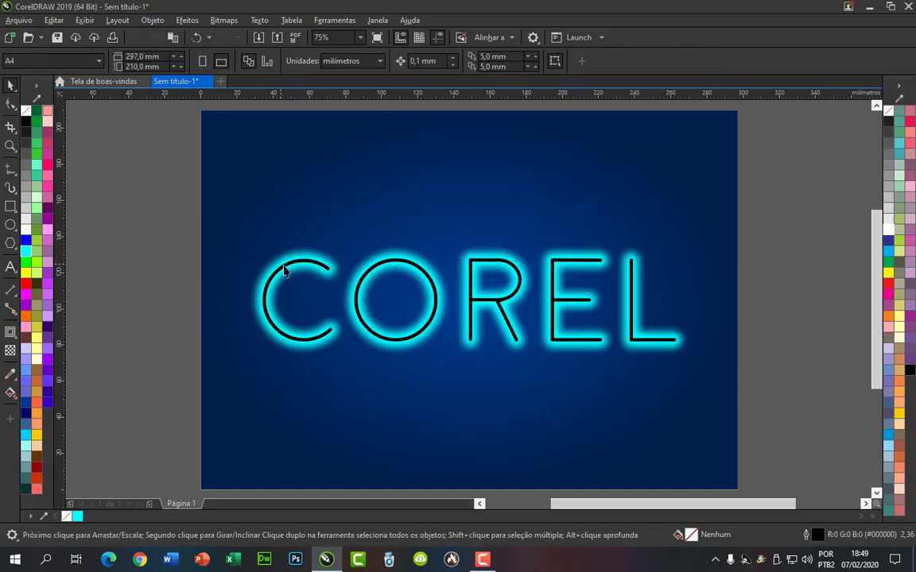
pyautogui.click(301, 266)
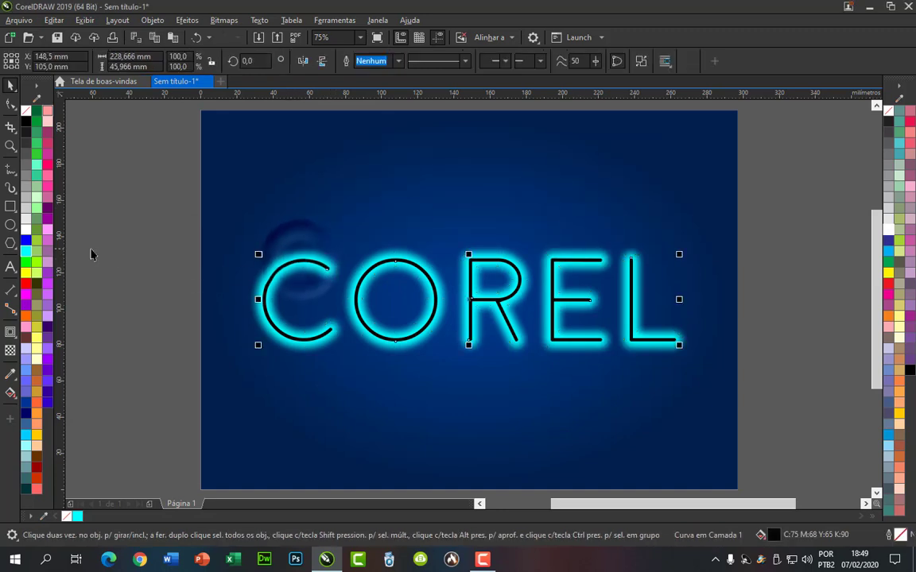
pyautogui.rightClick(26, 231)
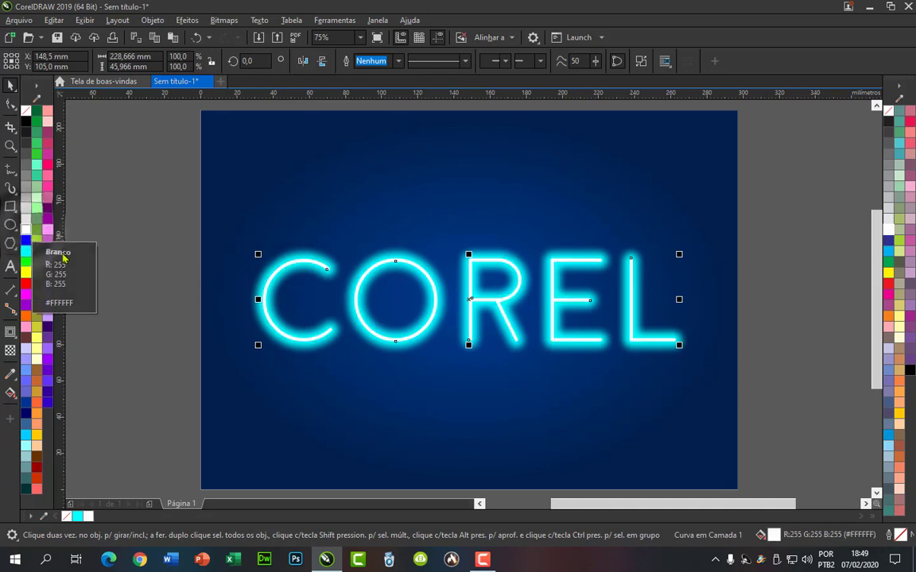
pyautogui.click(151, 272)
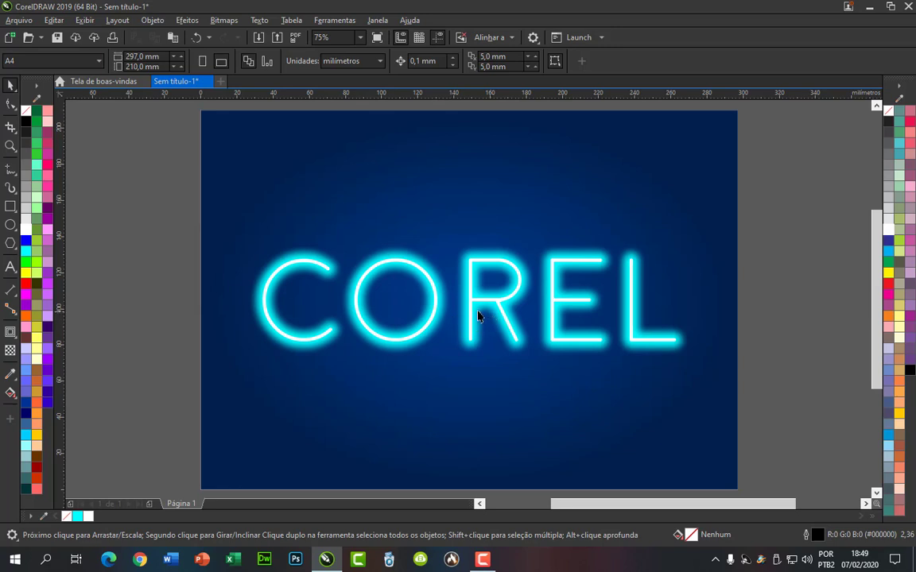
# Recolour the blurred glow letters behind the white lettering to green #00FF00
pyautogui.scroll(2, 478, 316)
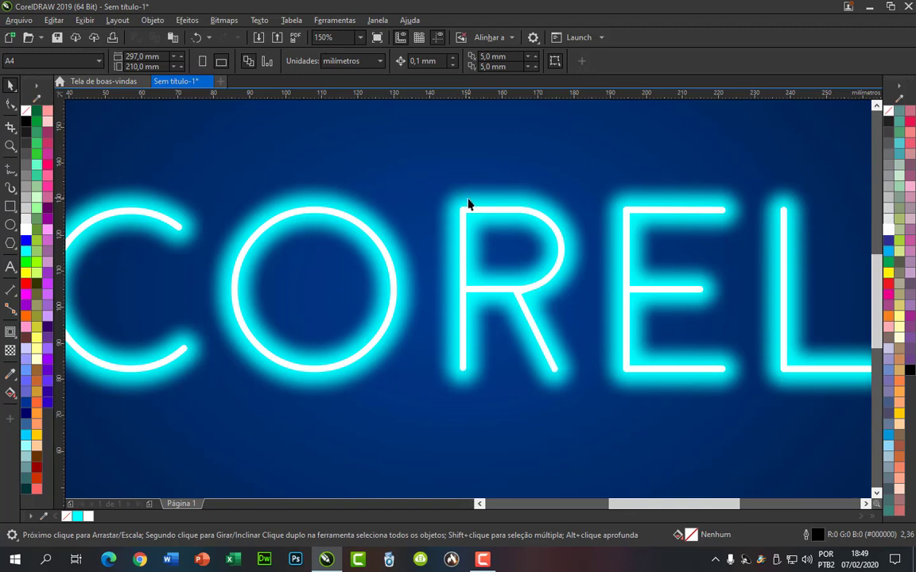
pyautogui.scroll(-2, 425, 282)
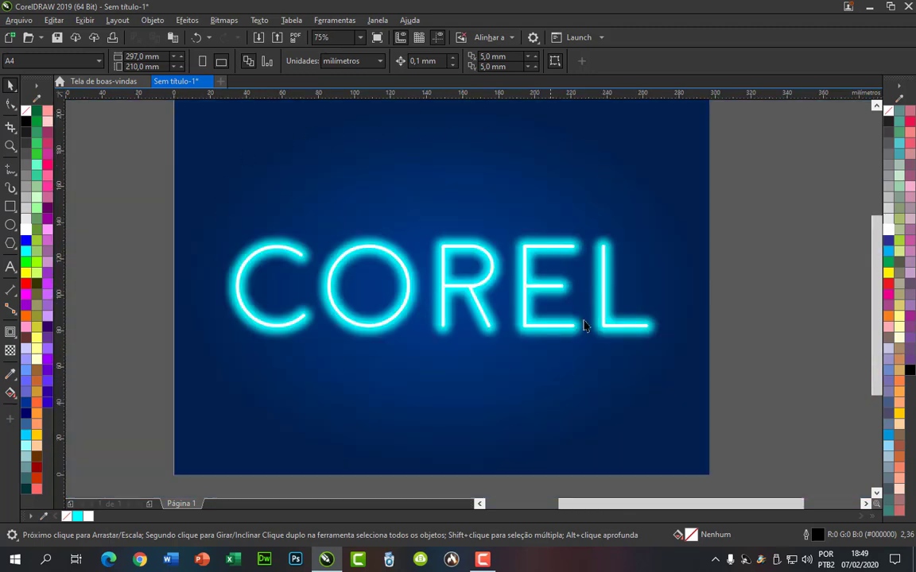
pyautogui.click(245, 325)
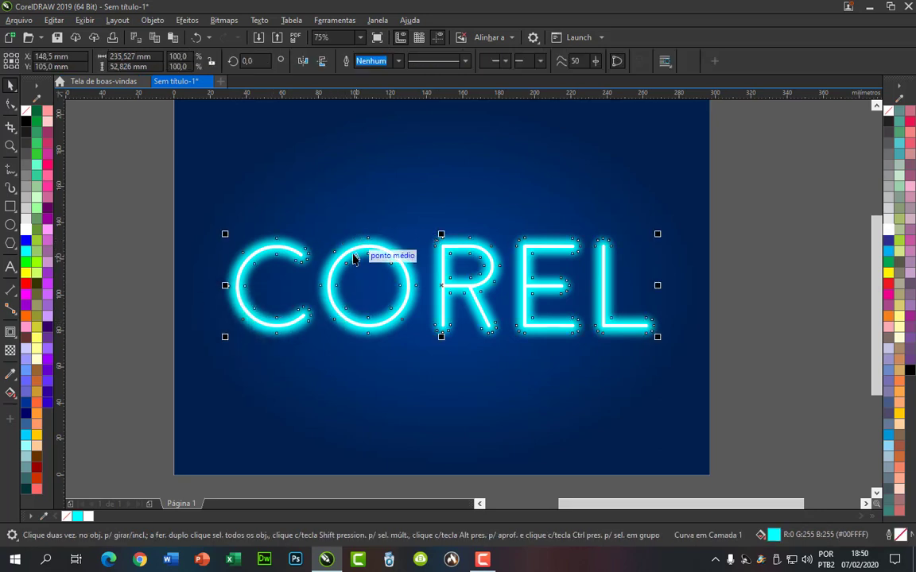
pyautogui.rightClick(29, 263)
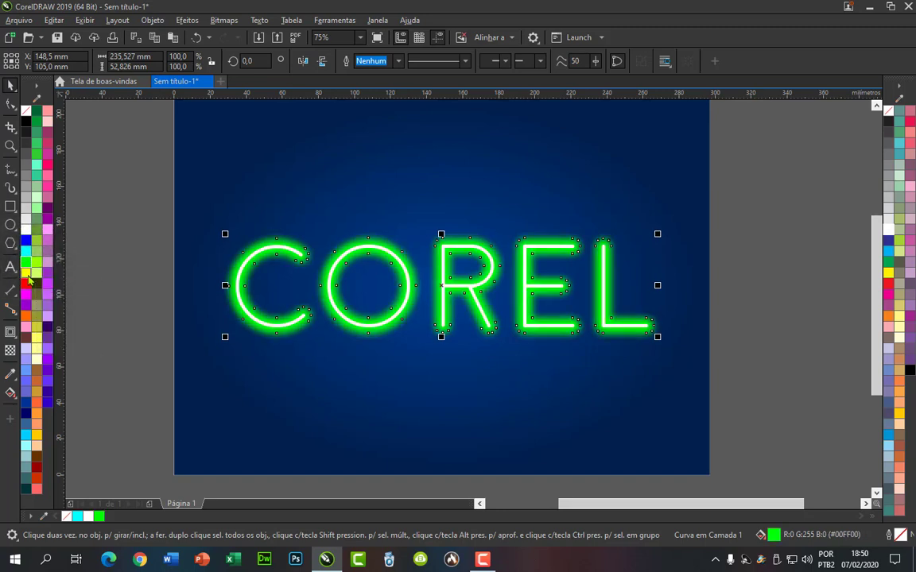
# Try yellow, red #FF0000, light blue #6699FF and violet-blue #6666FF on the blurred glow behind the white COREL lettering
pyautogui.rightClick(28, 274)
pyautogui.rightClick(27, 288)
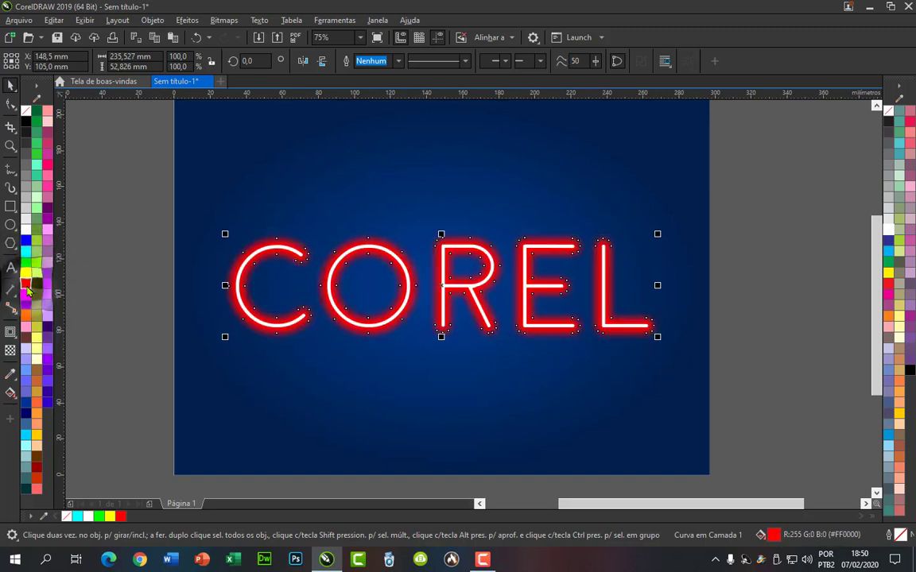
pyautogui.rightClick(26, 369)
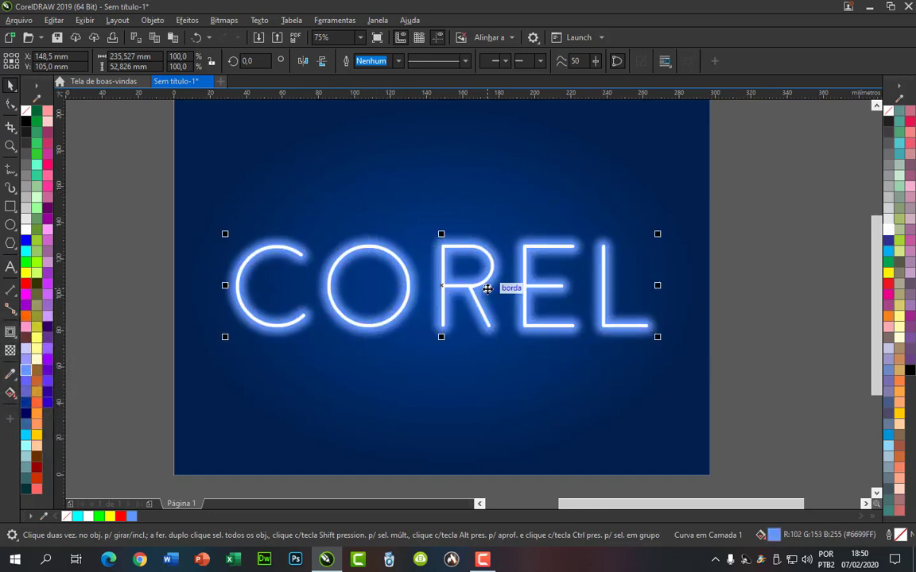
pyautogui.rightClick(26, 381)
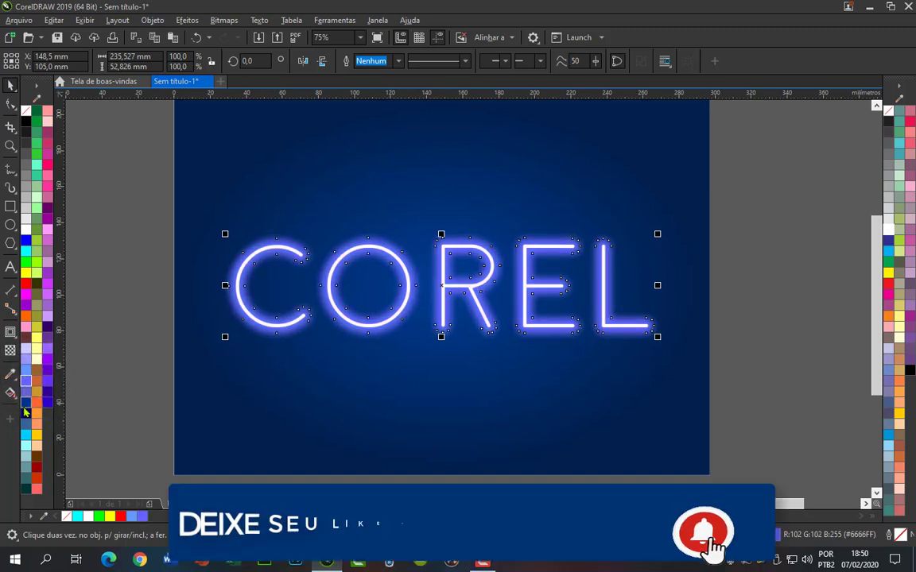
# Compare sky blue #00CCFF with muted blue #336699 on the blurred glow, leave it #336699, and deselect it
pyautogui.rightClick(28, 429)
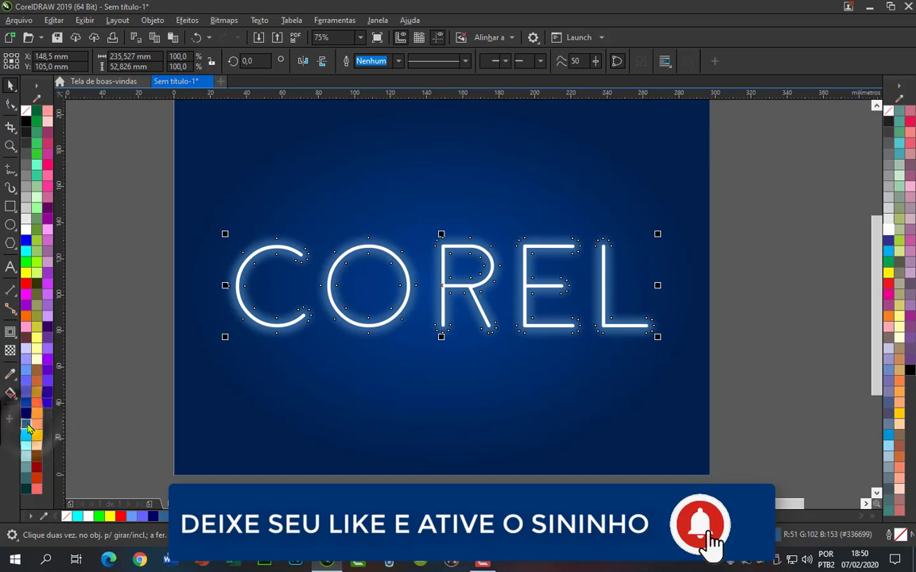
pyautogui.rightClick(28, 437)
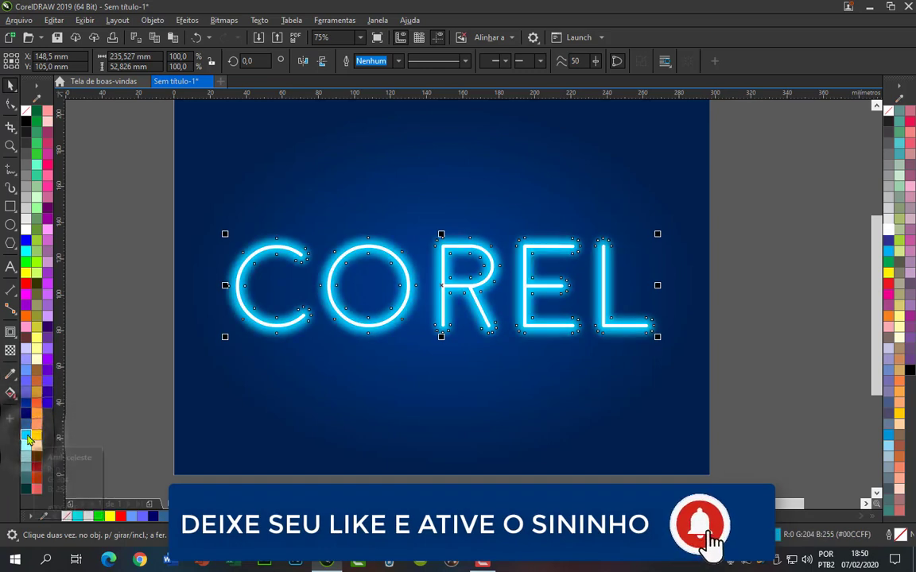
pyautogui.rightClick(27, 429)
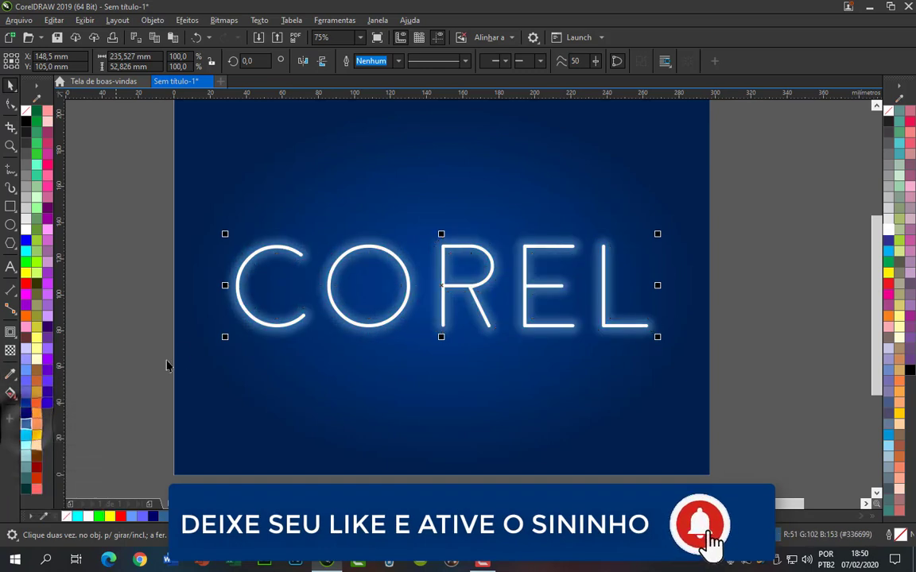
pyautogui.click(135, 225)
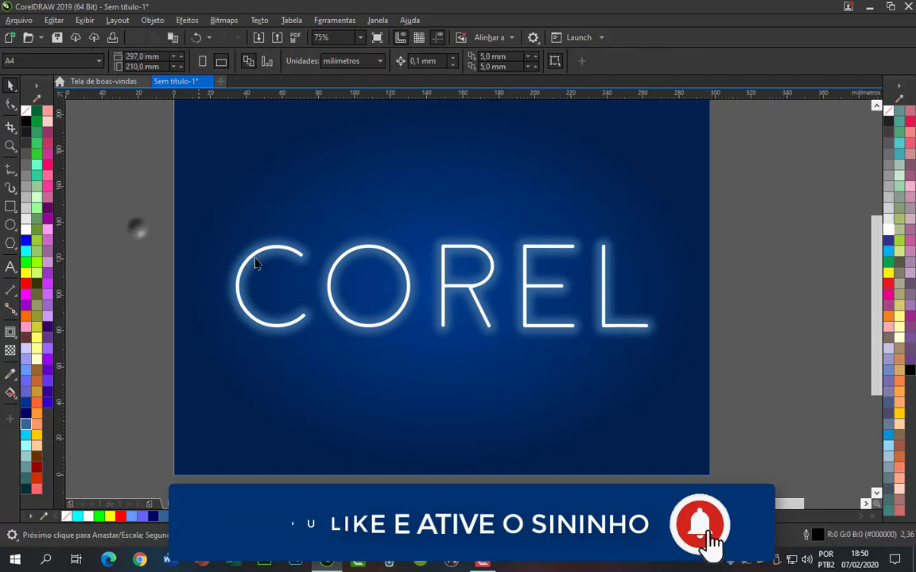
pyautogui.scroll(2, 287, 263)
pyautogui.scroll(-2, 287, 262)
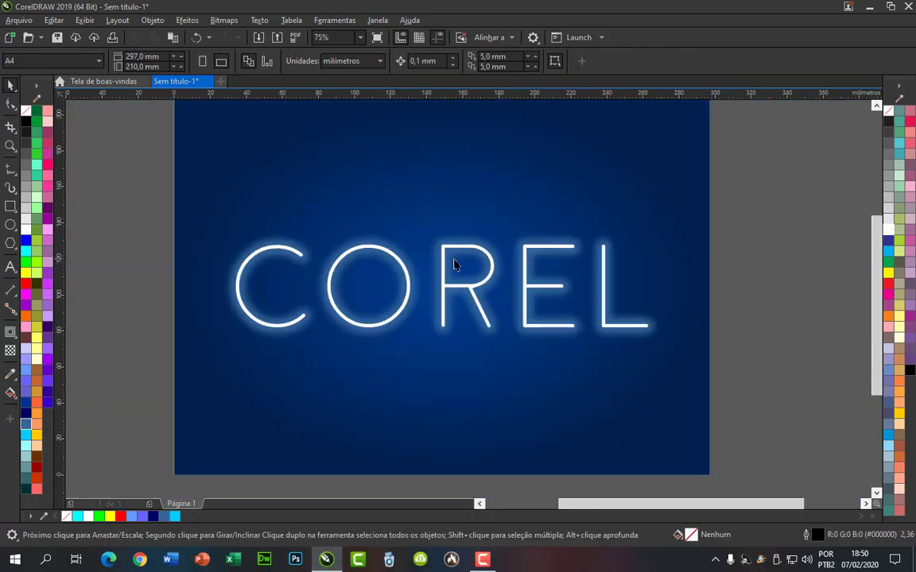
# Recolour the blurred glow letters behind the white lettering to sky blue #00CCFF and deselect them
pyautogui.click(402, 253)
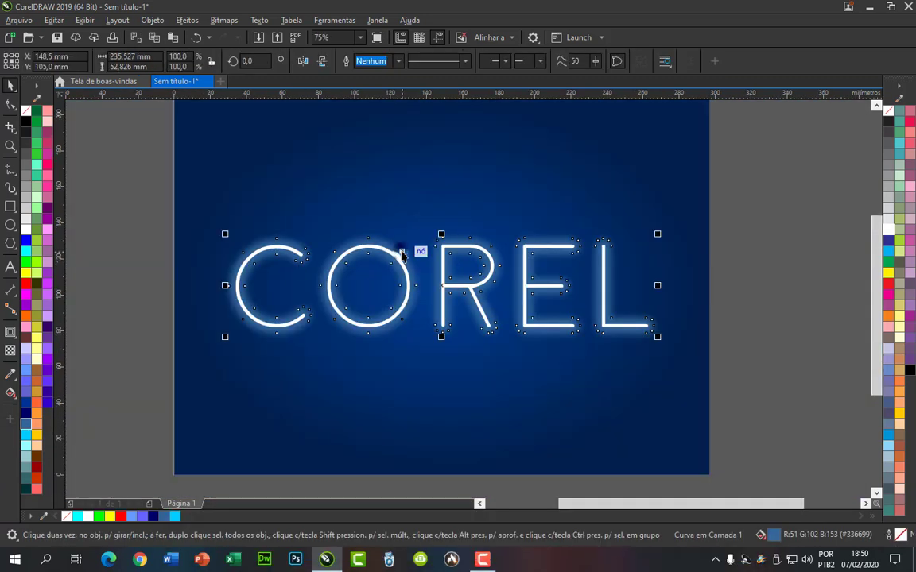
pyautogui.rightClick(26, 433)
pyautogui.click(112, 318)
pyautogui.scroll(-2, 112, 318)
pyautogui.scroll(2, 491, 286)
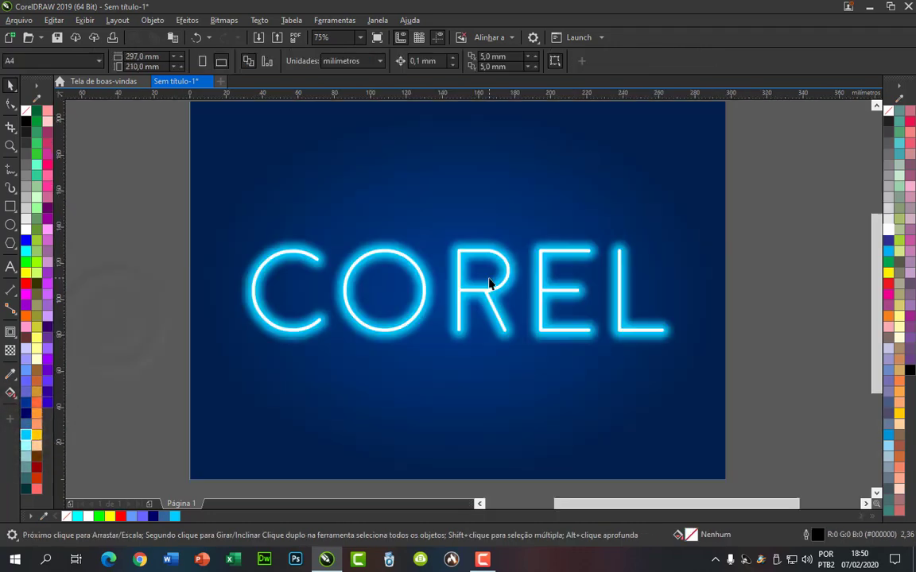
pyautogui.scroll(1, 490, 284)
pyautogui.scroll(-1, 491, 284)
pyautogui.scroll(1, 769, 310)
pyautogui.scroll(-1, 769, 310)
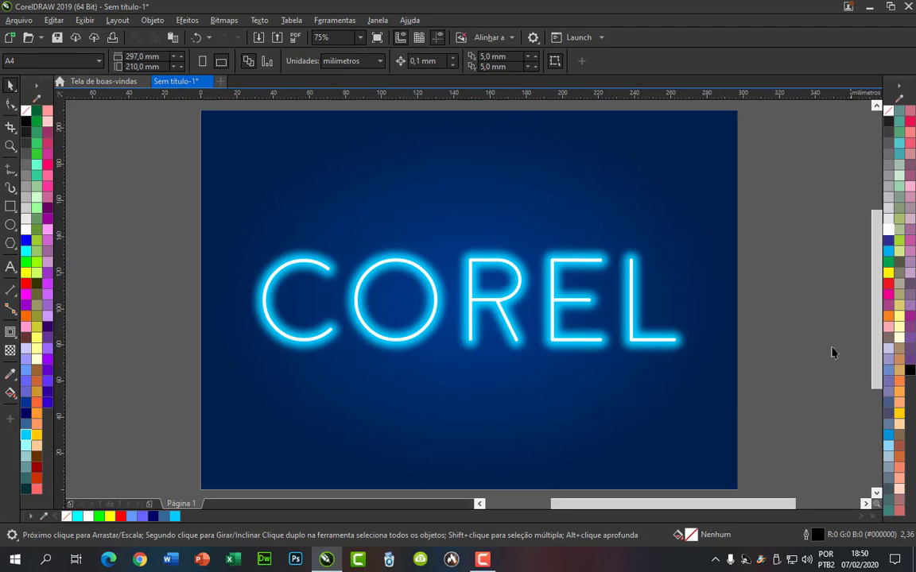
# Minimise all open windows to show the Windows desktop
pyautogui.press('super+d')
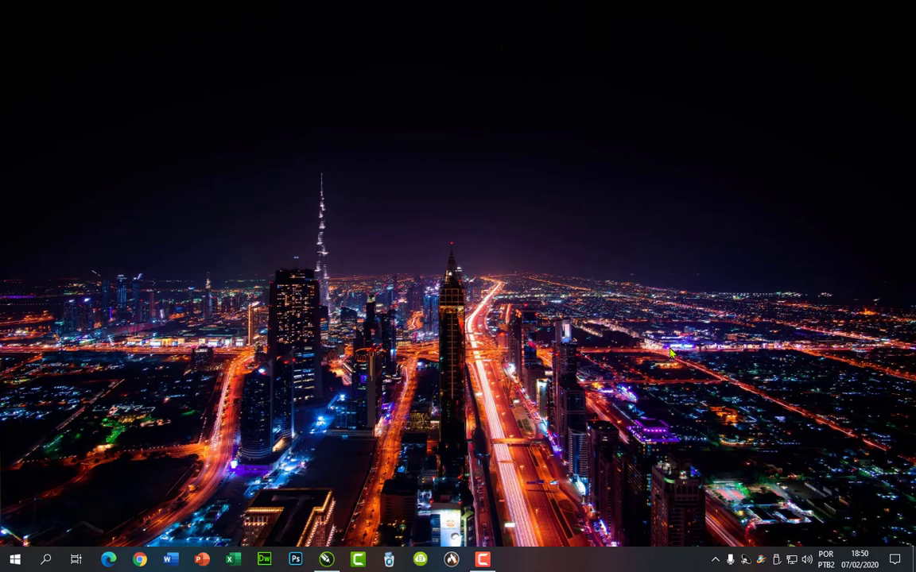